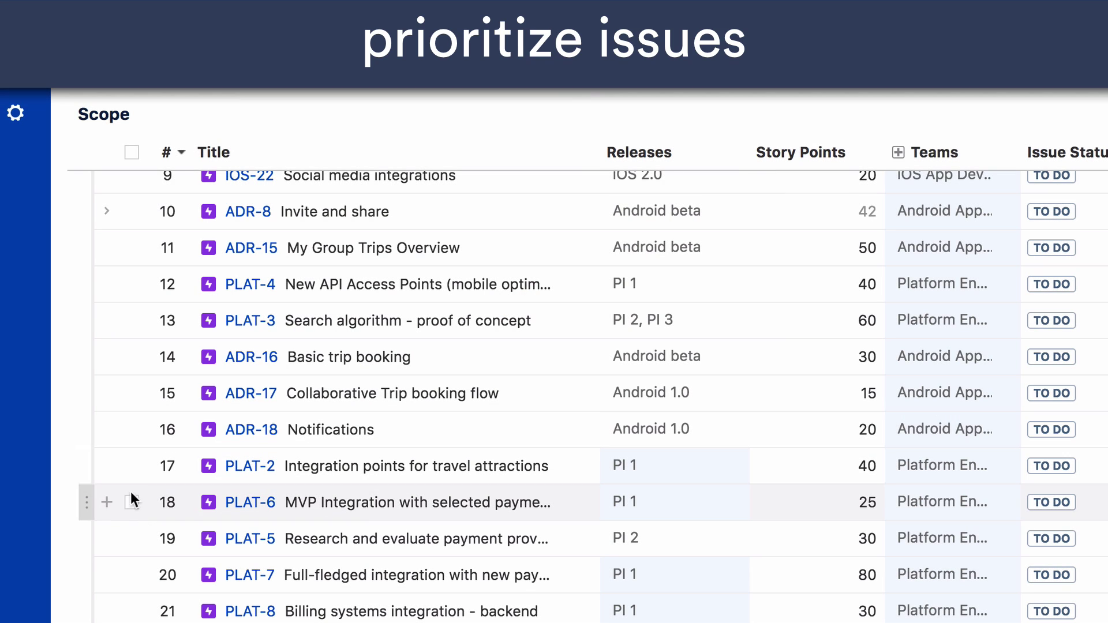
Rank PLAT-5 13th in Scope, put it in release PI 1, and estimate it at 25 story points.
left_click_drag(87, 531, 106, 330)
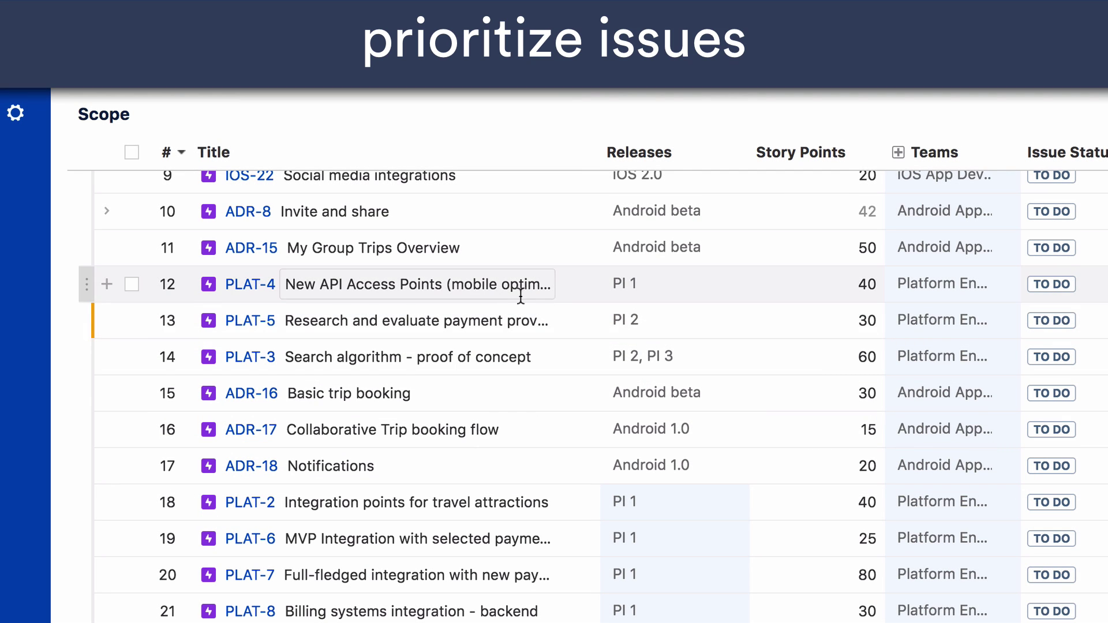
left_click(642, 324)
left_click(655, 356)
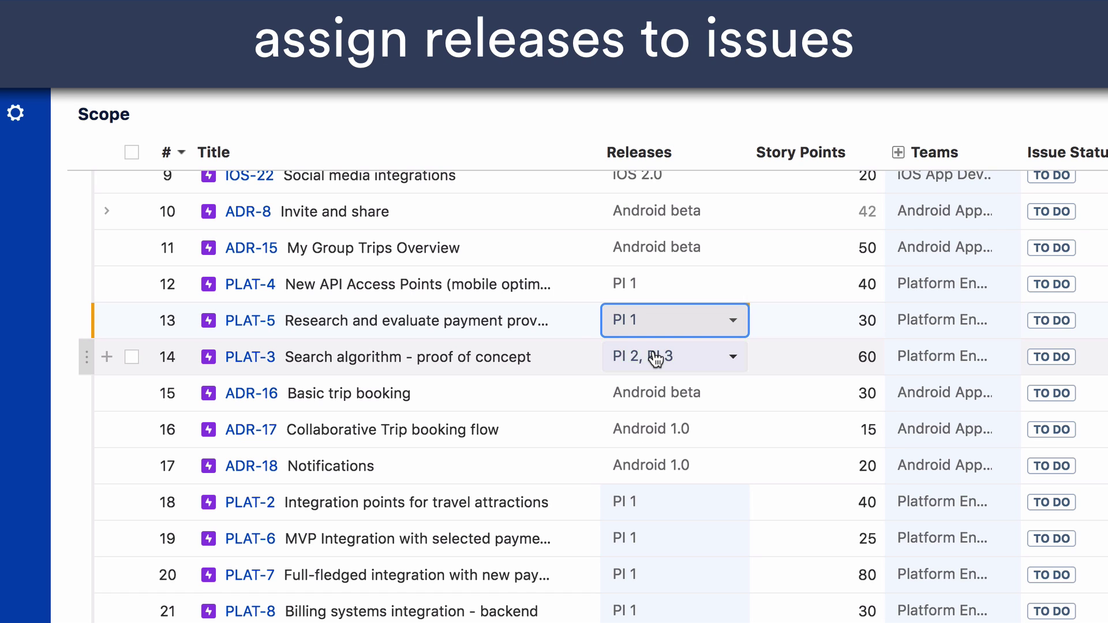
left_click(830, 320)
type("25")
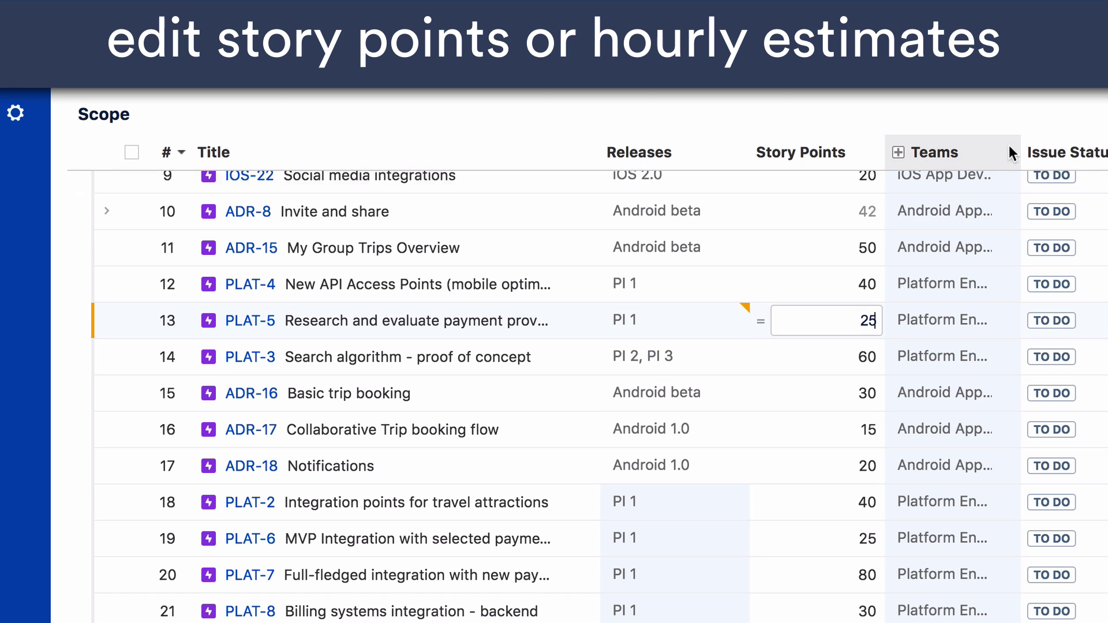
left_click(1034, 123)
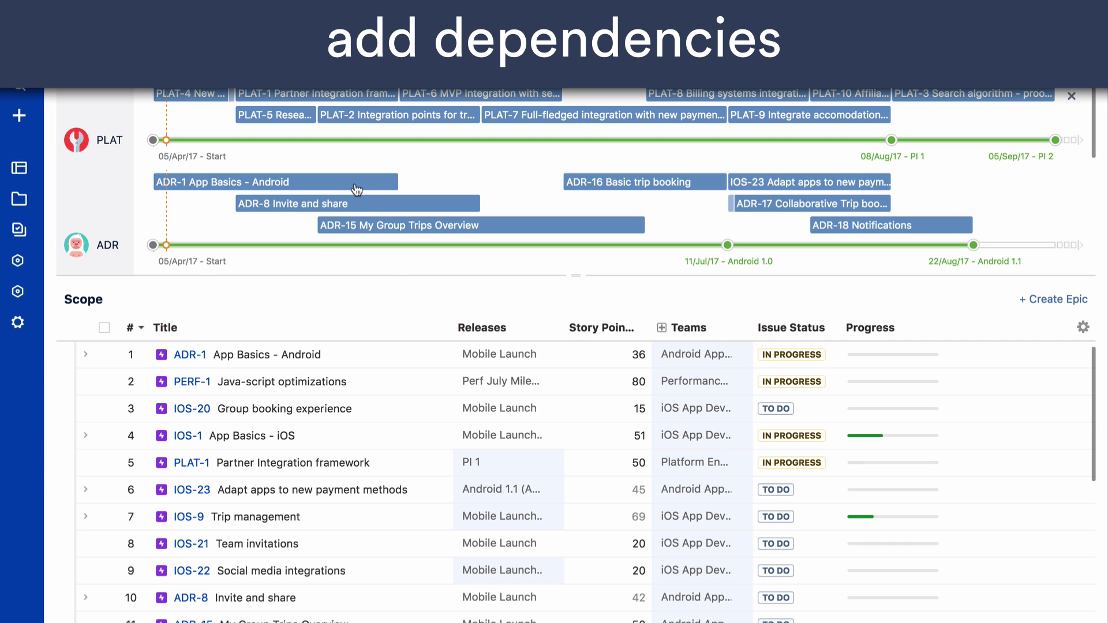
Add a 'blocks' dependency from ADR-1 App Basics - Android to ADR-15 My Group Trips Overview.
left_click(357, 186)
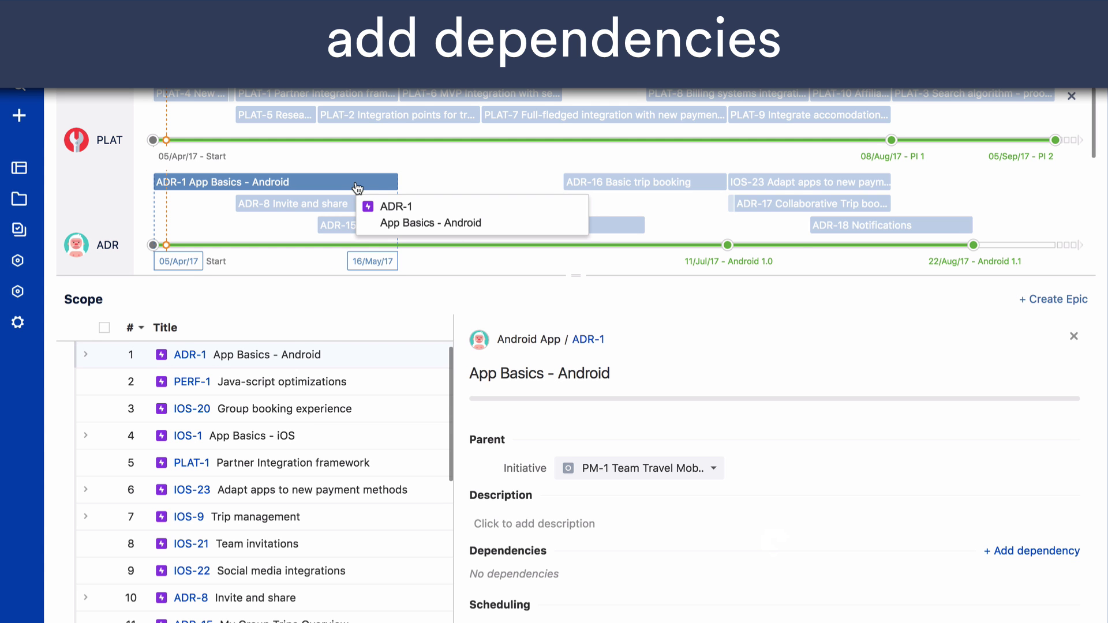
left_click(1022, 552)
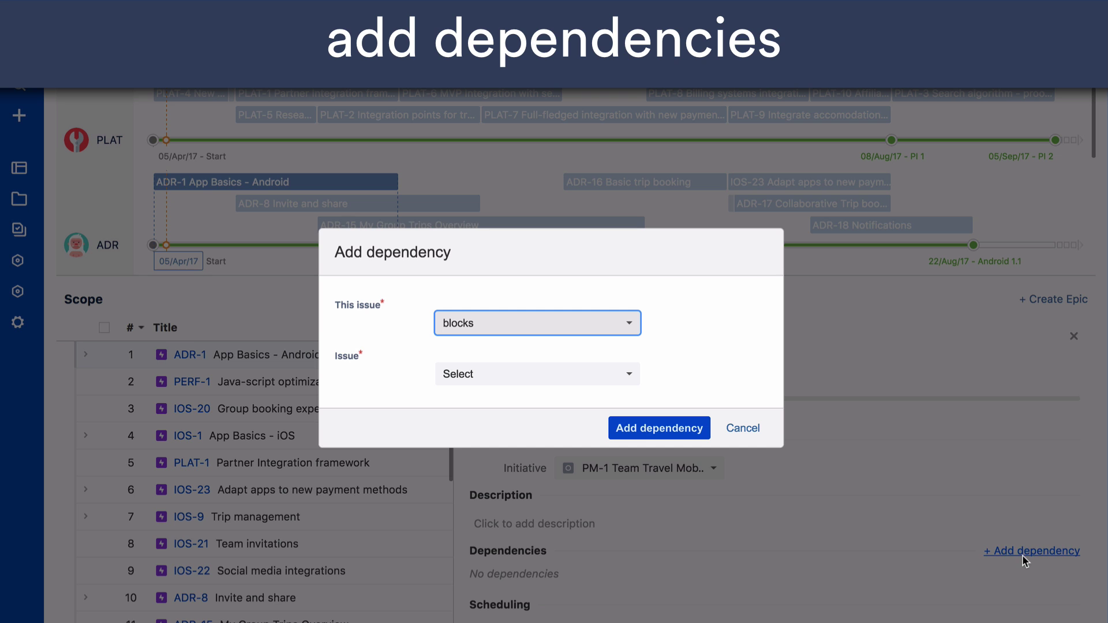
left_click(622, 375)
type("My ")
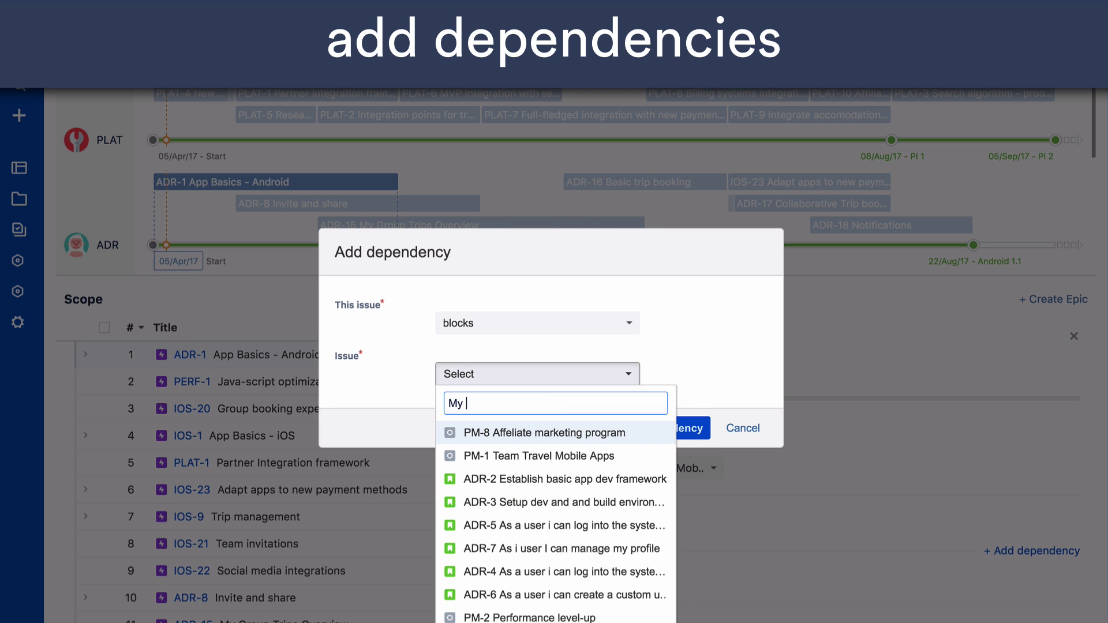
type("gr")
left_click(554, 573)
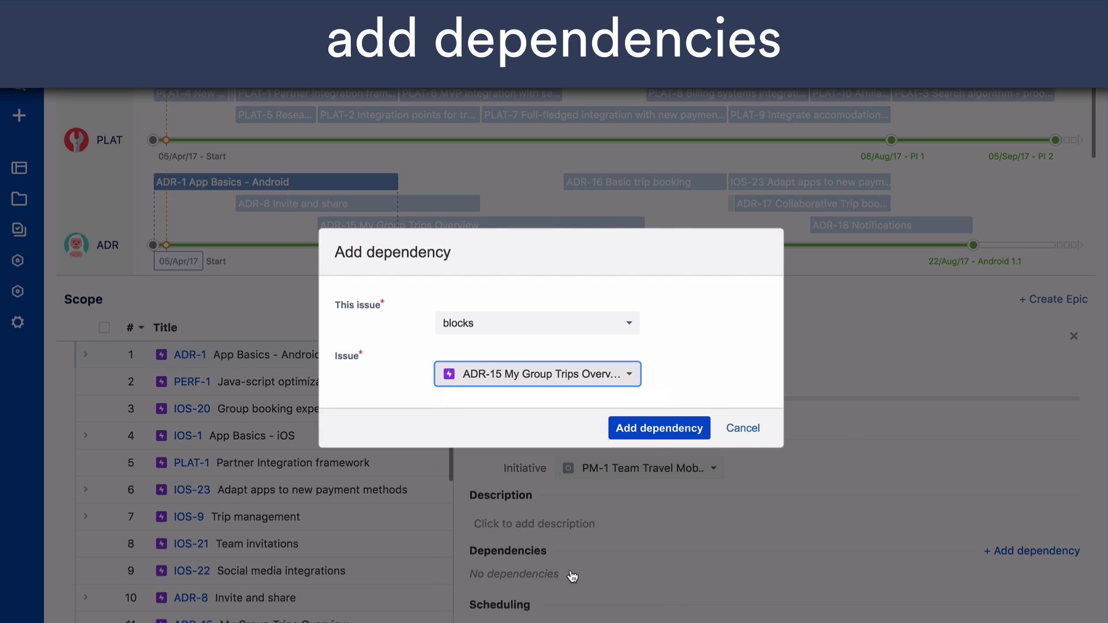
left_click(669, 426)
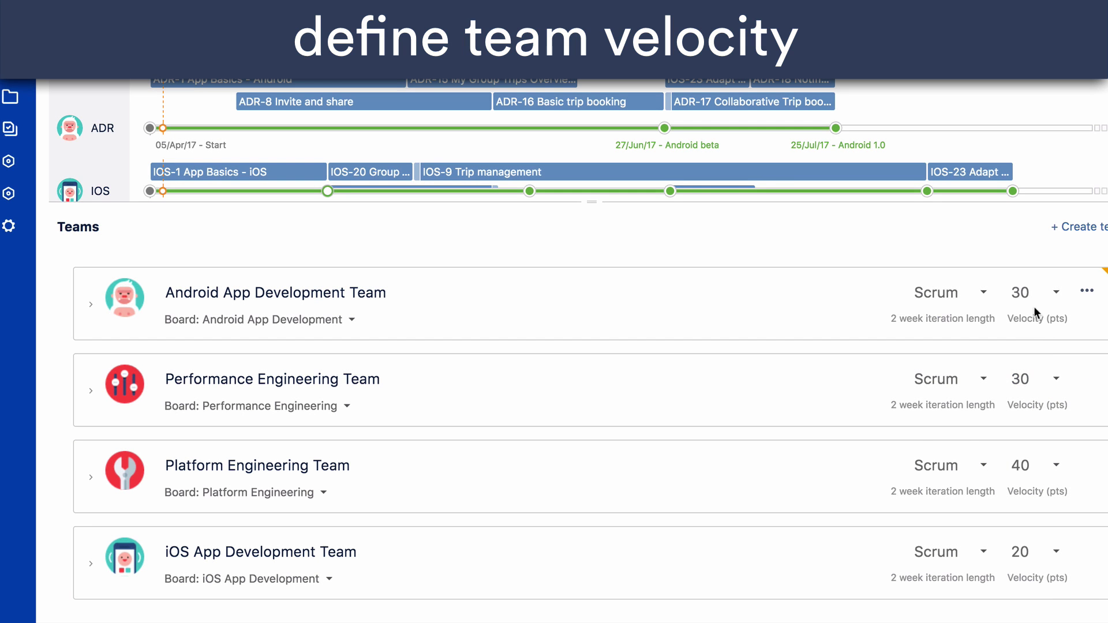
Apply the suggested Android velocity of 25 and link the iOS team to the iOS App Development board.
left_click(1031, 294)
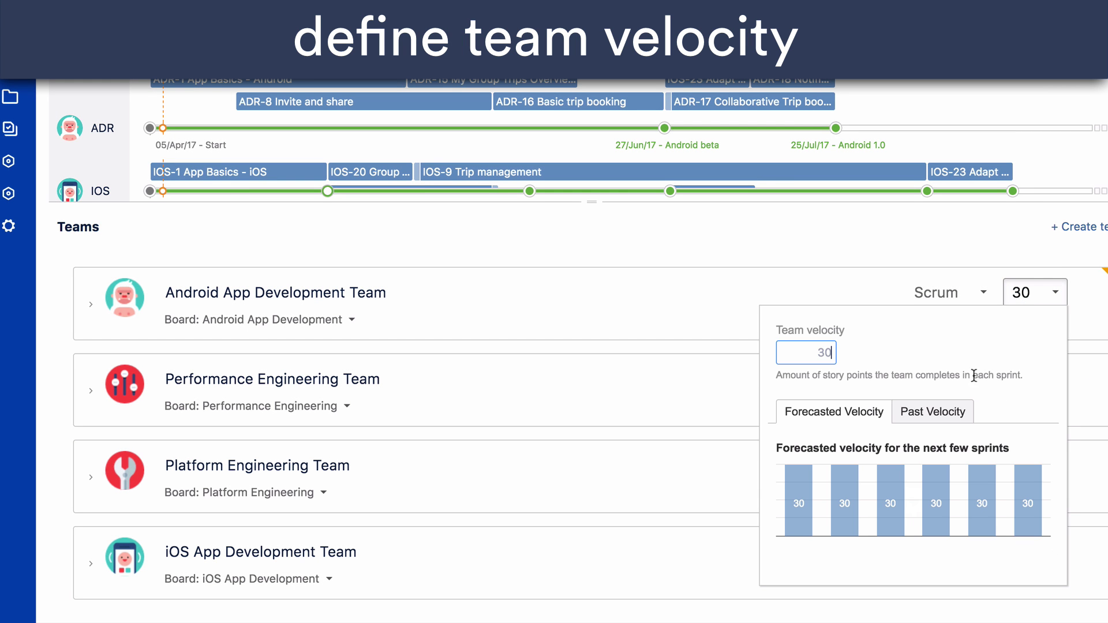
left_click(948, 415)
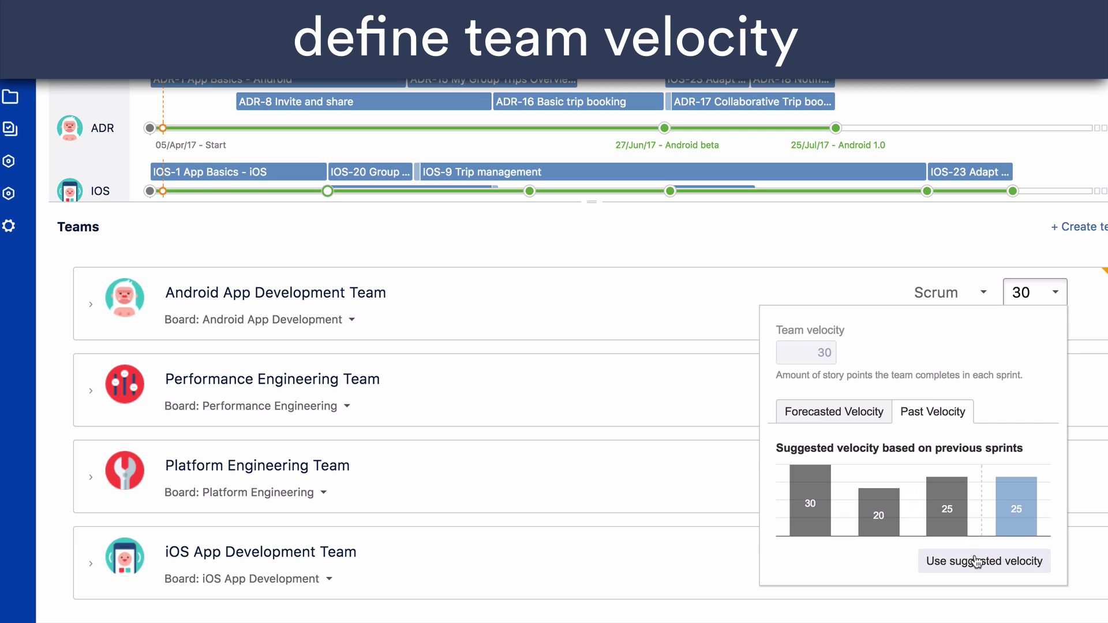
left_click(975, 562)
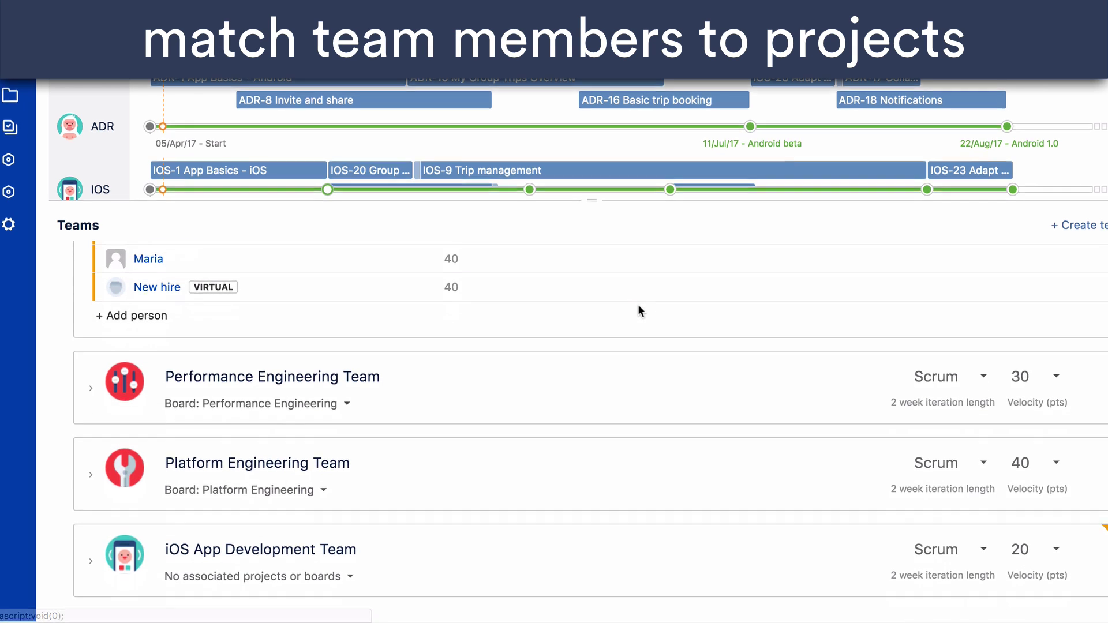
left_click(285, 577)
left_click(297, 451)
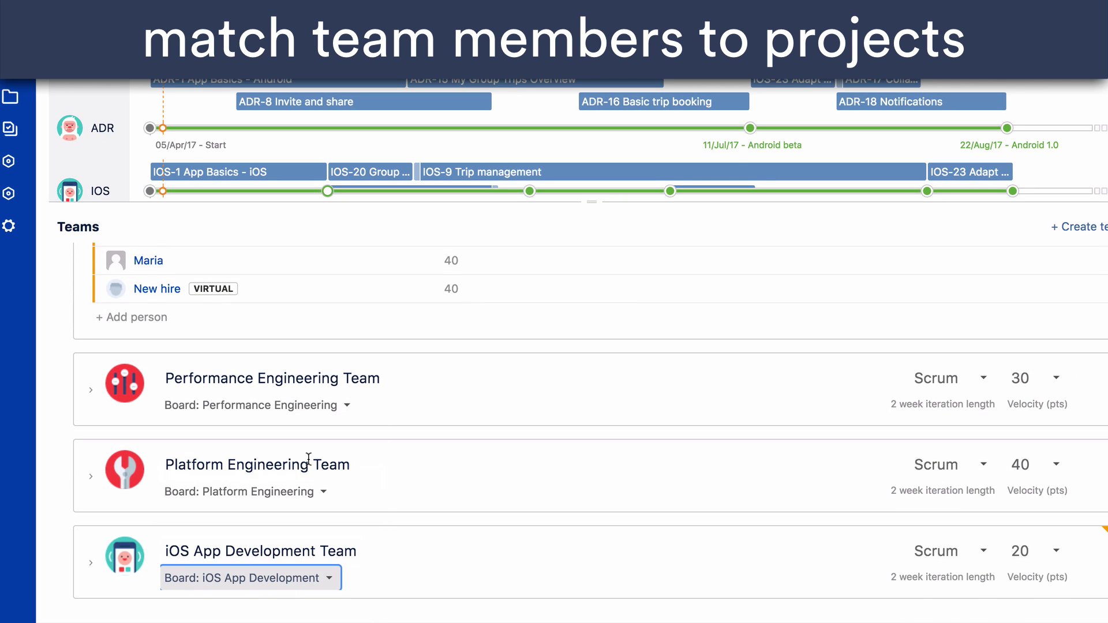
Add three Jira users and a virtual 'New hire' member to the Android team.
left_click(92, 312)
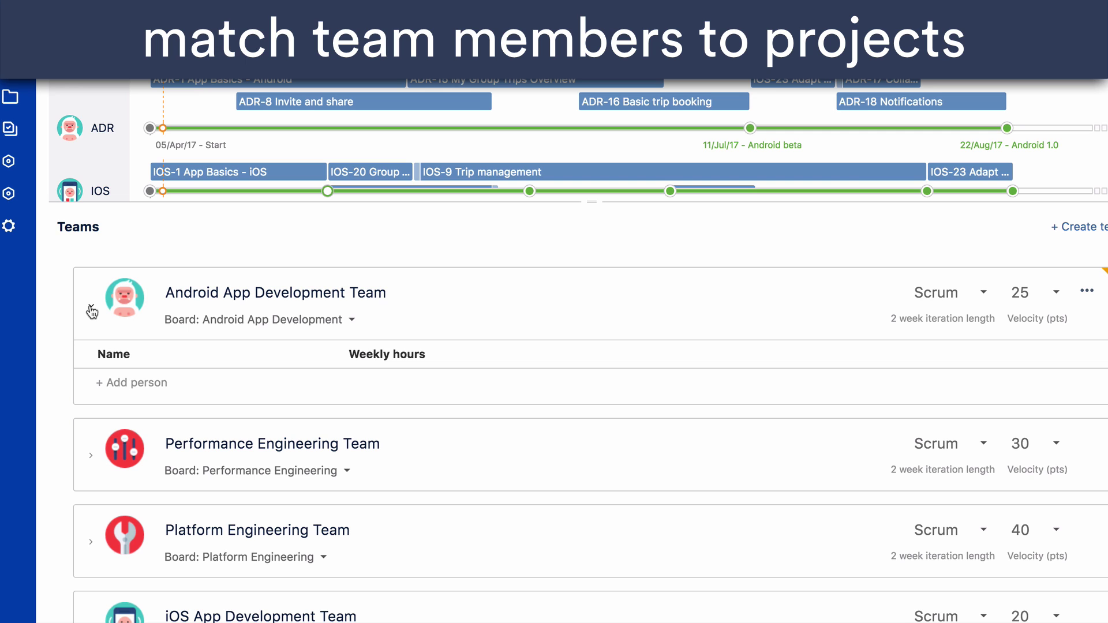
left_click(138, 382)
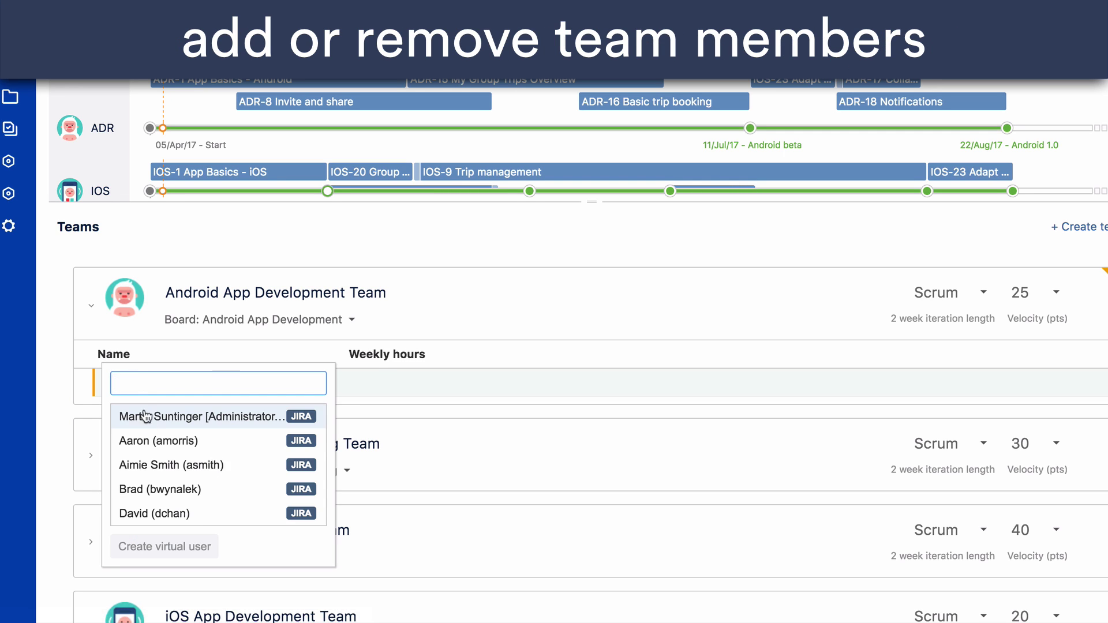
left_click(147, 440)
left_click(141, 413)
left_click(149, 465)
left_click(143, 440)
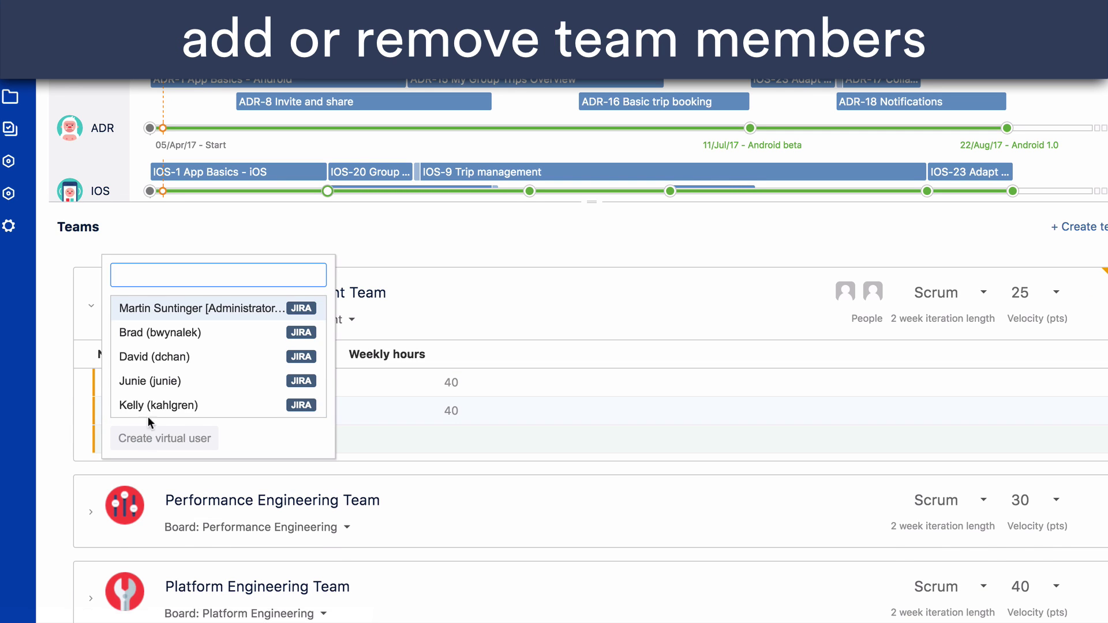
scroll(148, 417, "down", 1)
left_click(148, 406)
left_click(156, 462)
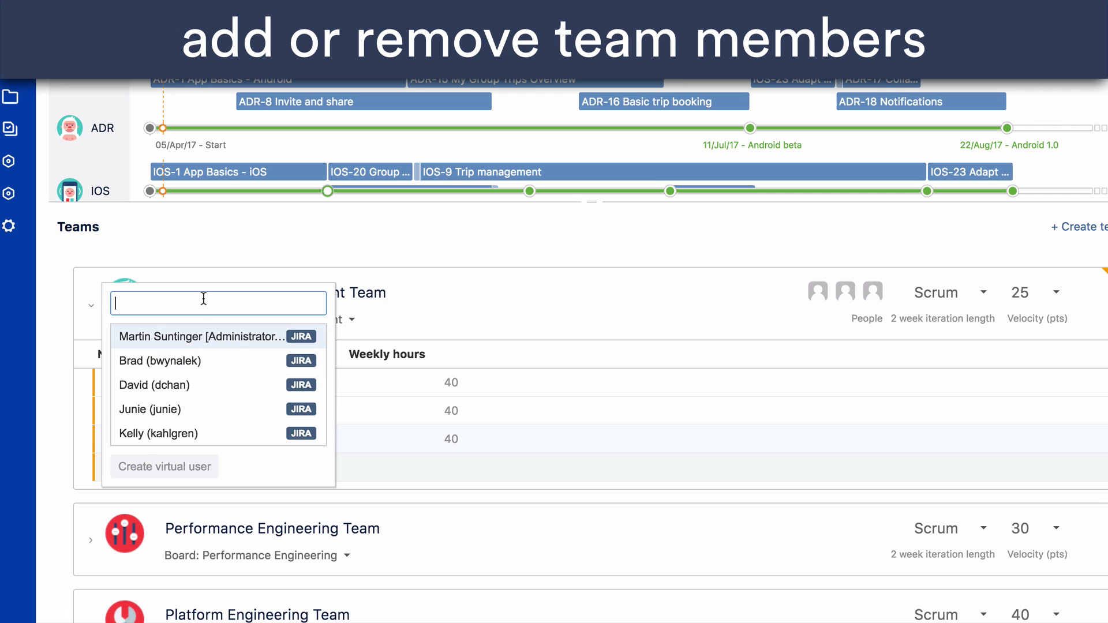
type("New hire")
left_click(164, 466)
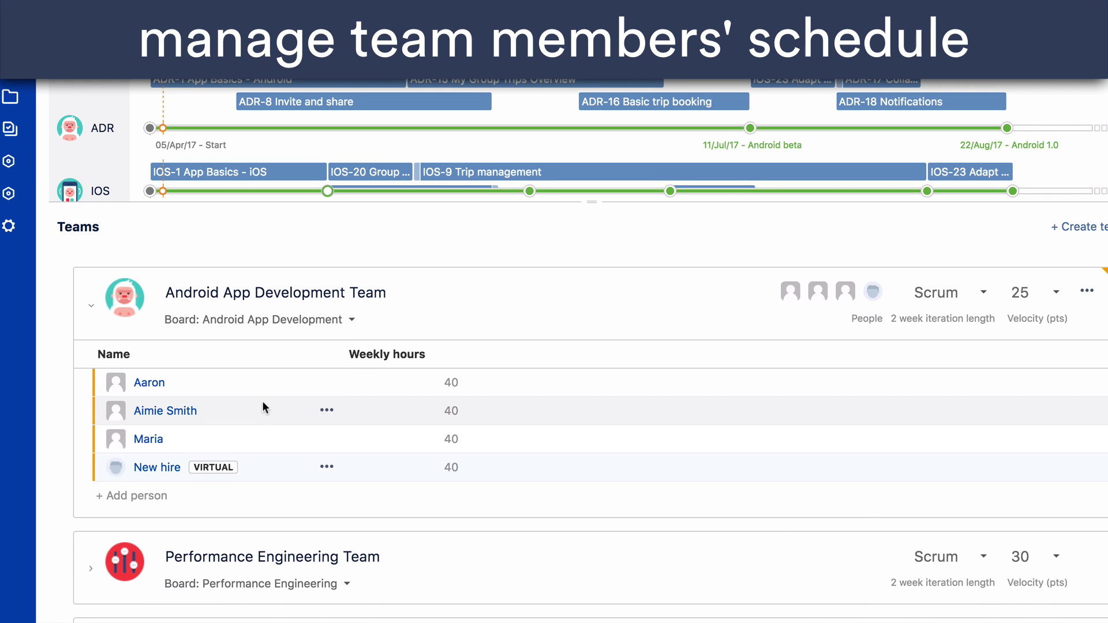
Review a team member's availability details.
left_click(149, 382)
scroll(930, 377, "down", 2)
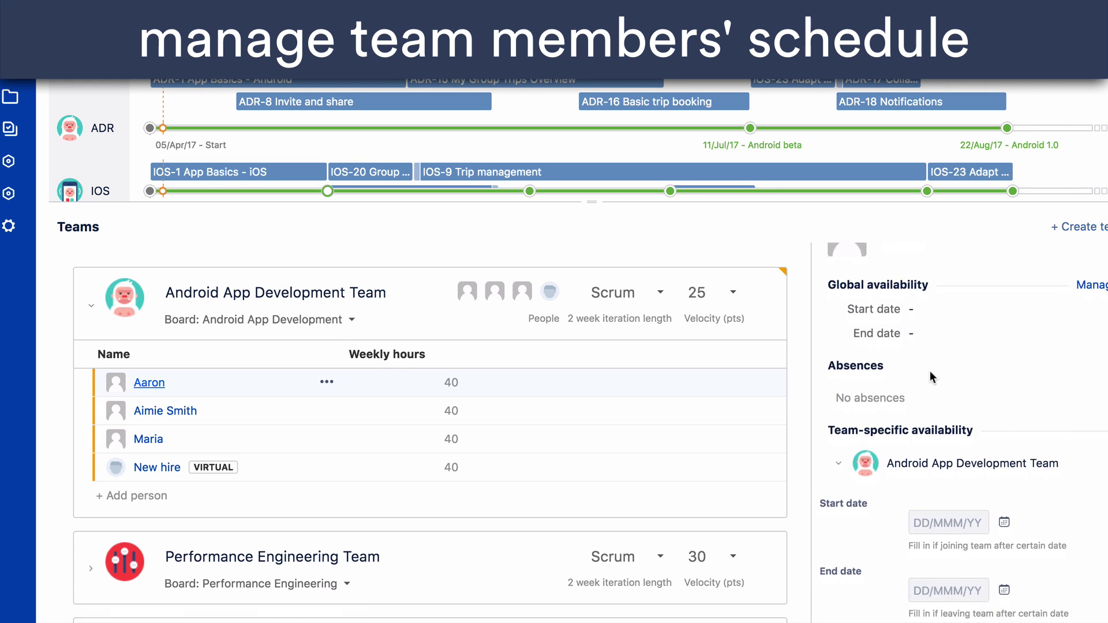
scroll(929, 372, "down", 3)
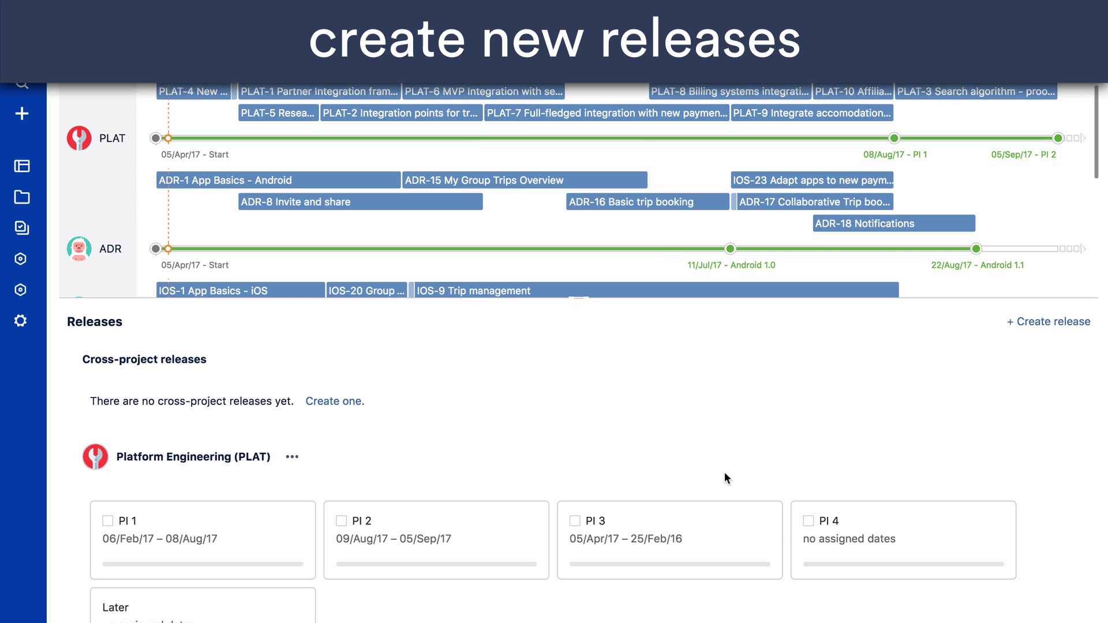
Start a new release named iOS 1.1 in the iOS App Development project.
scroll(724, 473, "down", 6)
left_click(1039, 323)
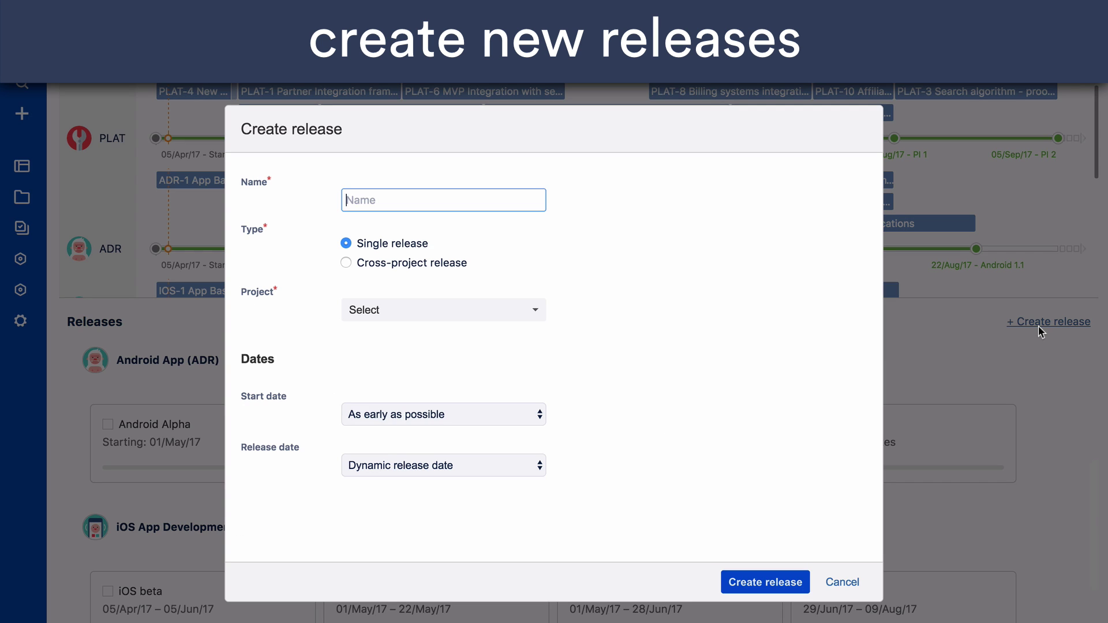
type("iOS 1.1")
left_click(482, 309)
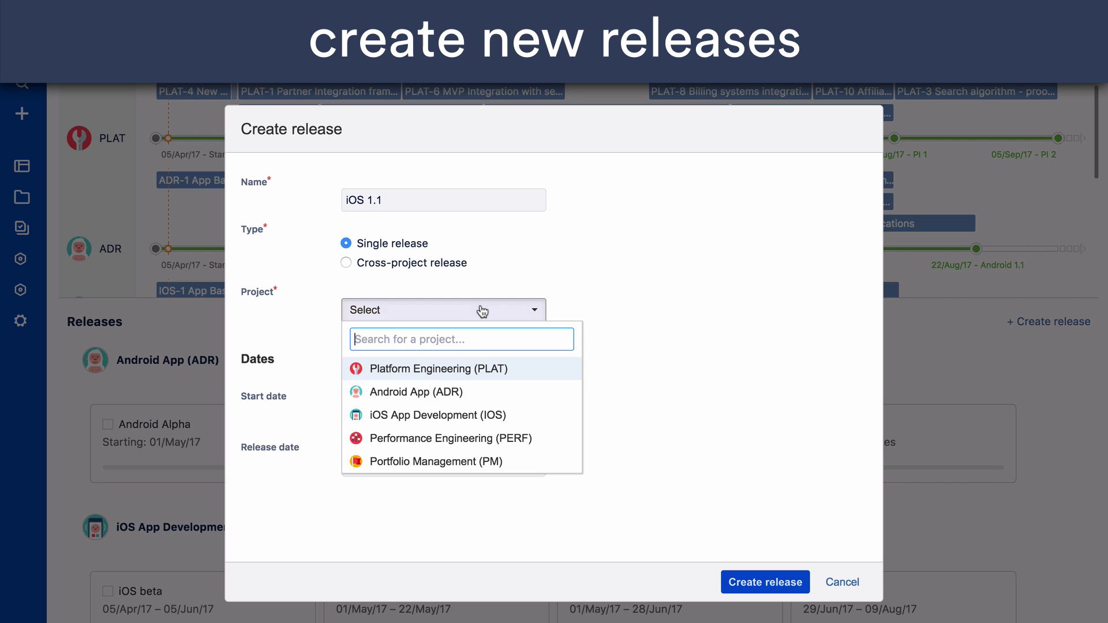
left_click(427, 415)
Start iOS 1.1 relative to the previous release with a fixed 09/Aug/17 release date, and create it.
left_click(469, 415)
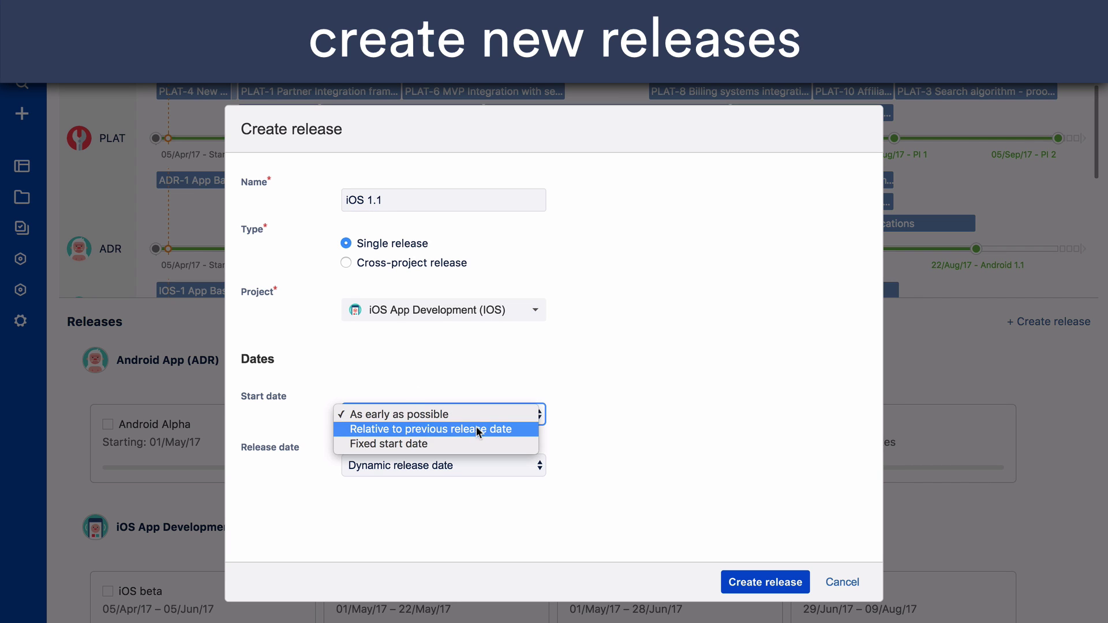
left_click(476, 426)
left_click(438, 495)
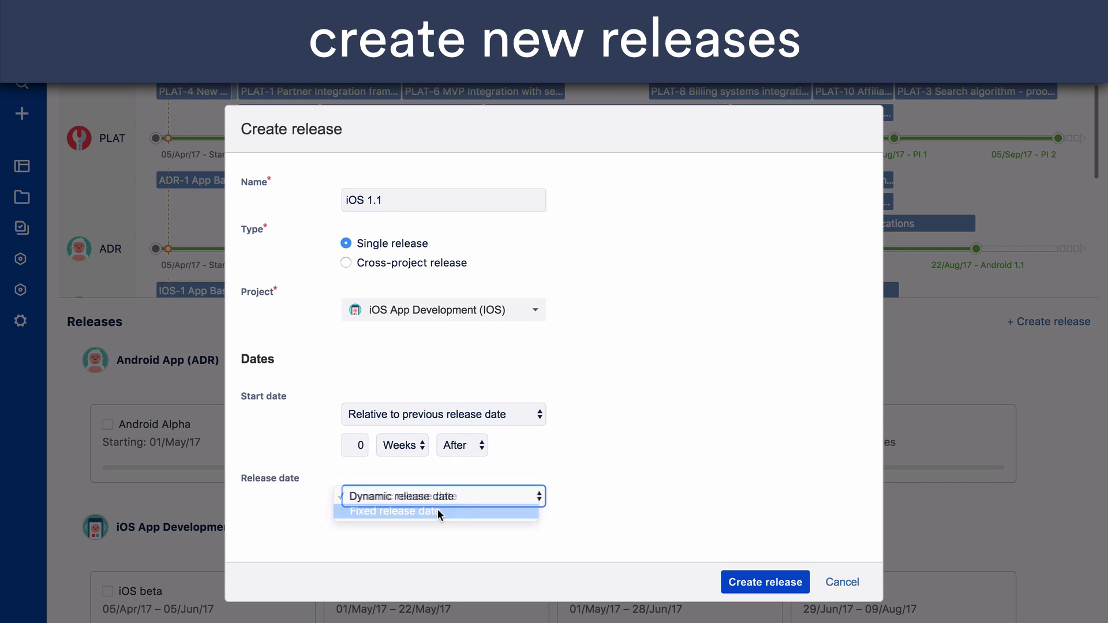
left_click(437, 509)
left_click(494, 527)
left_click(516, 335)
left_click(516, 335)
left_click(515, 336)
left_click(516, 335)
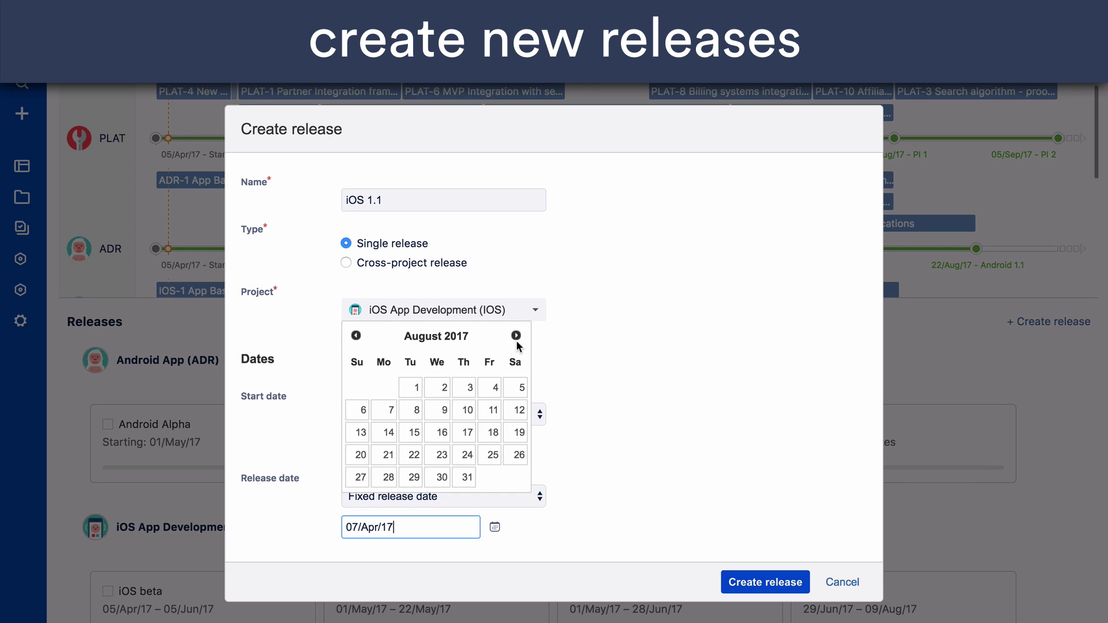
left_click(444, 409)
left_click(765, 582)
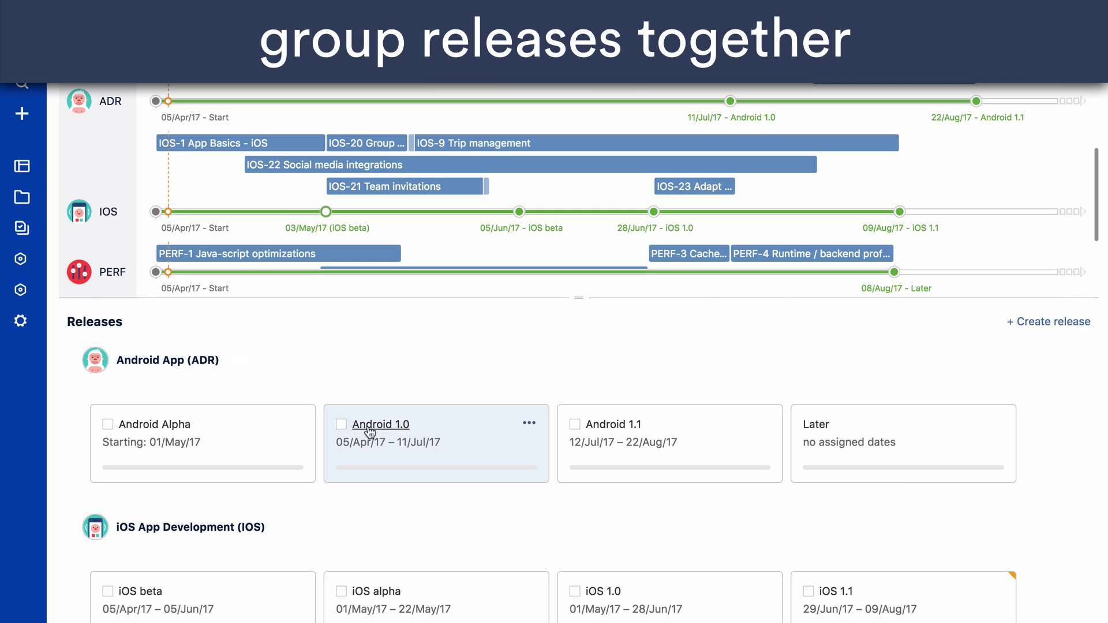
left_click(341, 424)
Group Android 1.0 and iOS 1.0 into a cross-project release named Mobile Launch.
left_click(575, 591)
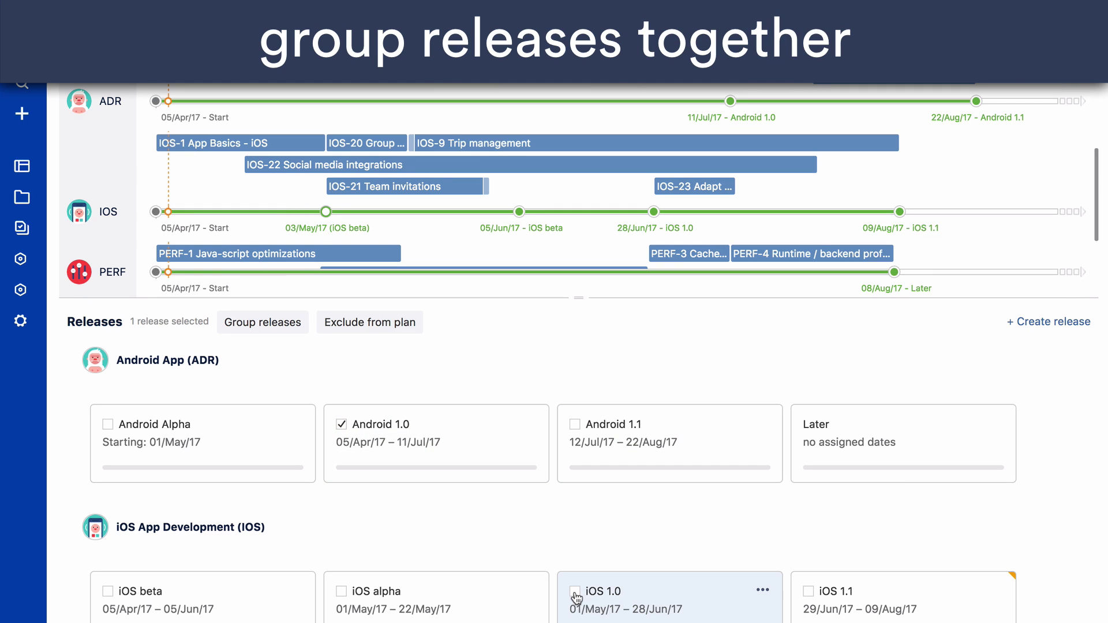
left_click(284, 323)
type("Mobi")
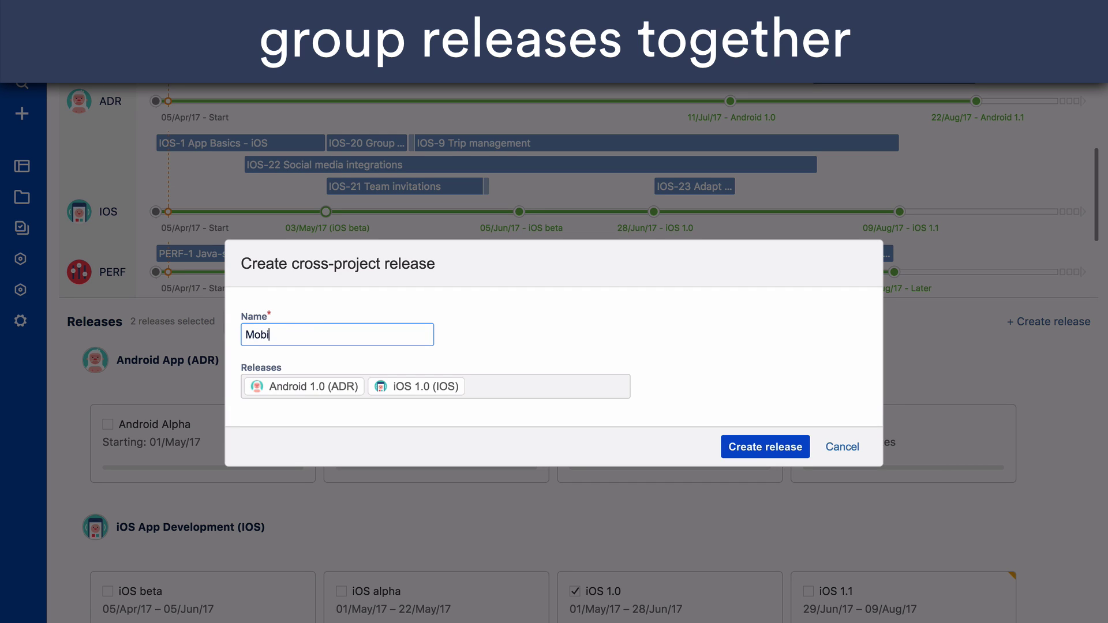
type("le Launch")
left_click(723, 440)
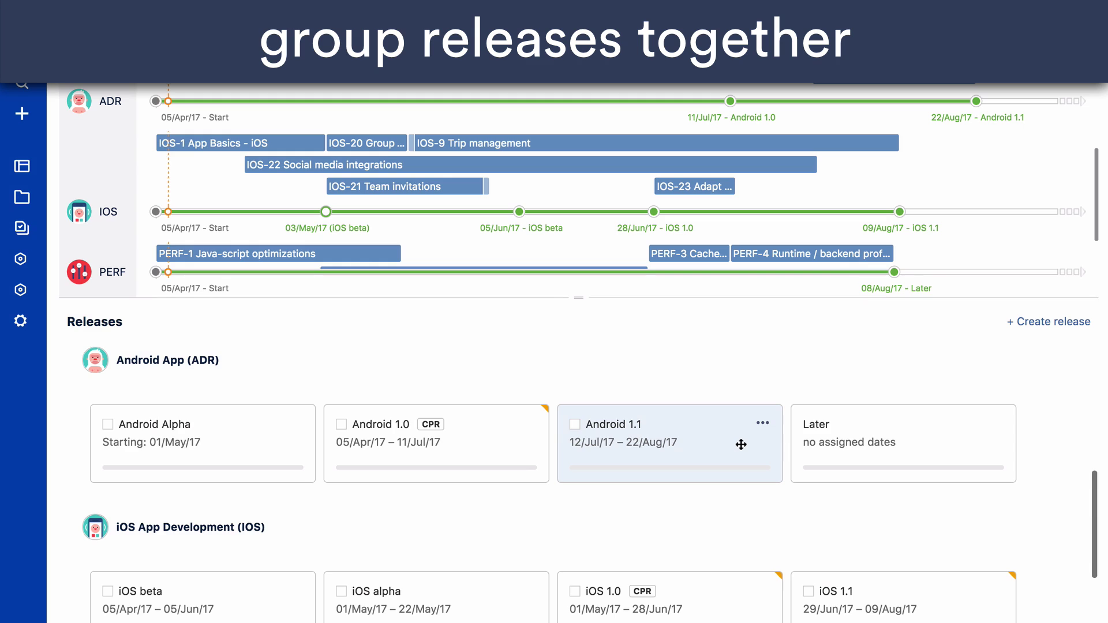
Align Mobile Launch dates with a fixed release date of 11/Jul/17.
left_click(222, 425)
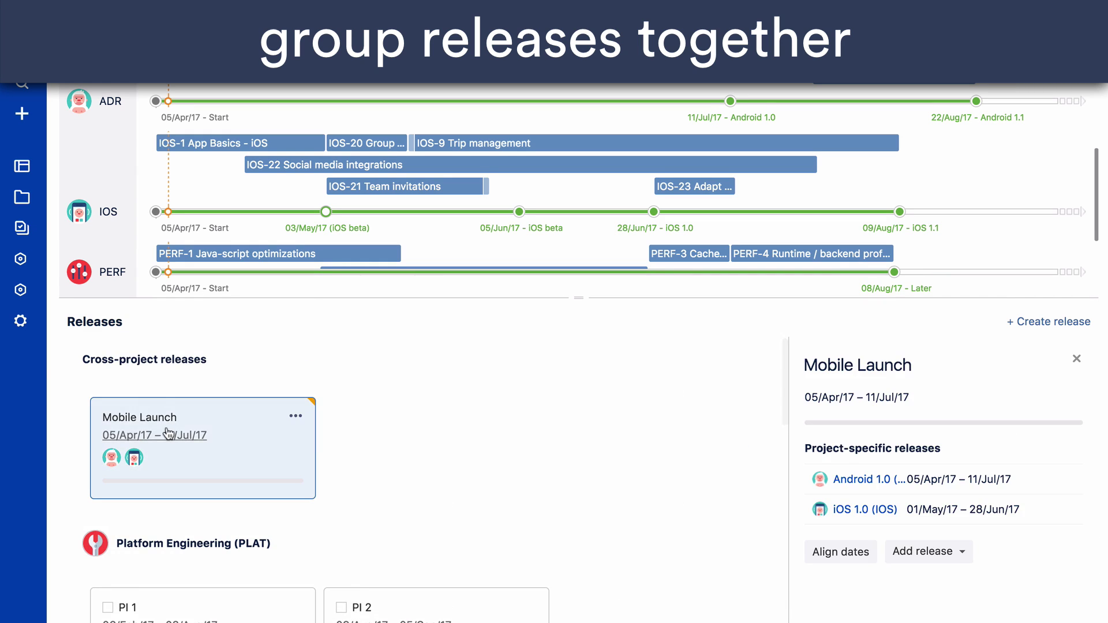
left_click(837, 551)
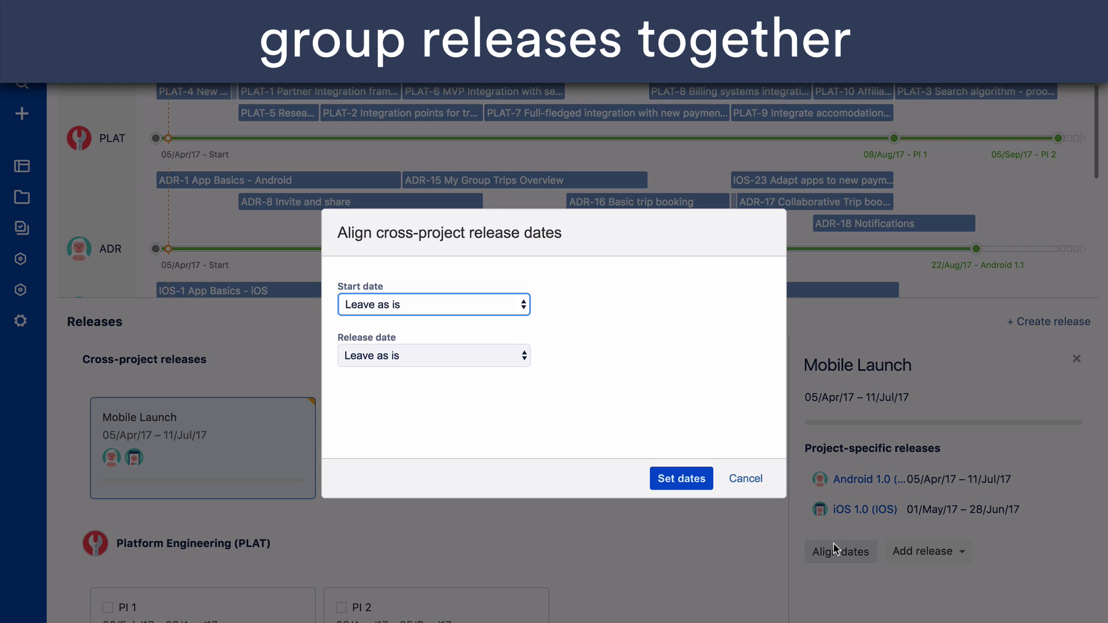
left_click(483, 357)
left_click(466, 382)
left_click(490, 386)
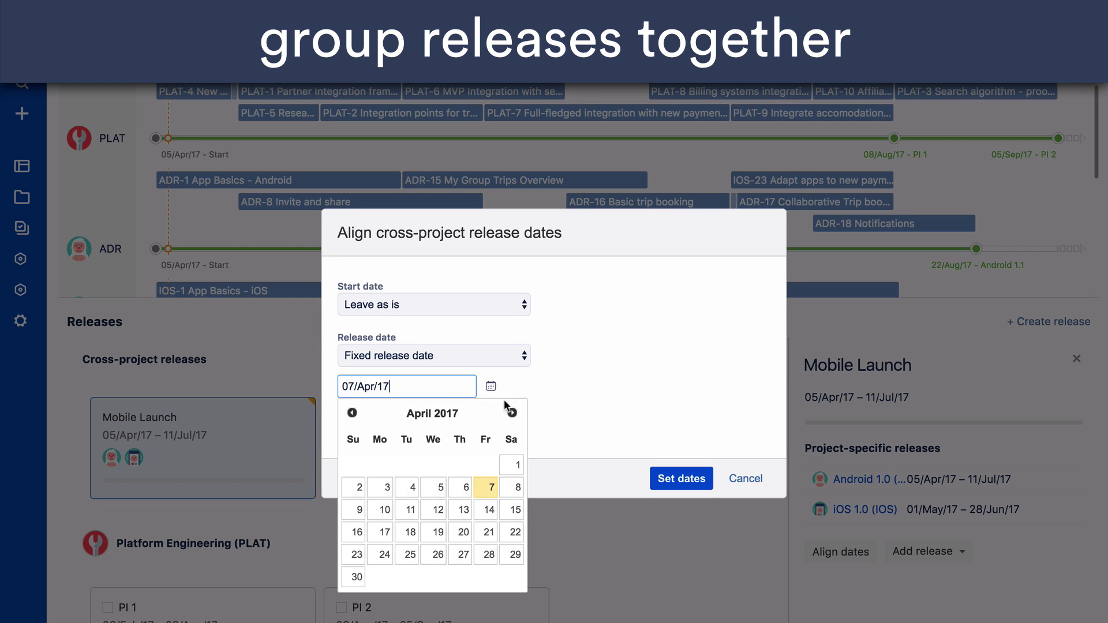
left_click(506, 401)
left_click(505, 401)
left_click(505, 401)
left_click(408, 509)
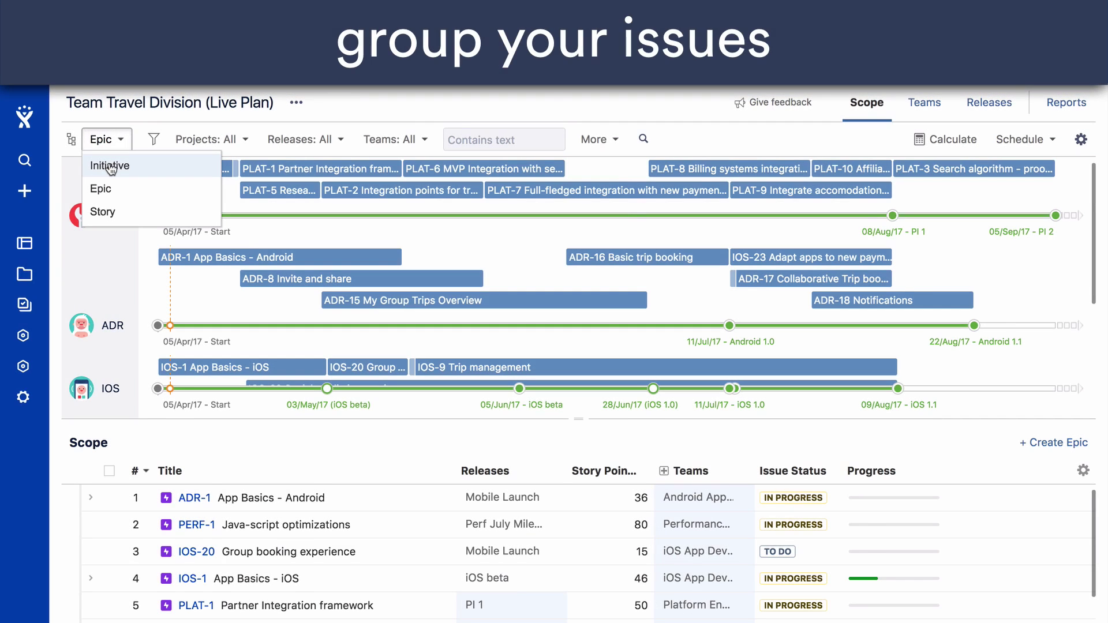
Switch the Scope hierarchy to Initiative and expand PM-1 Team Travel Mobile Apps and IOS-1 App Basics - iOS.
left_click(110, 166)
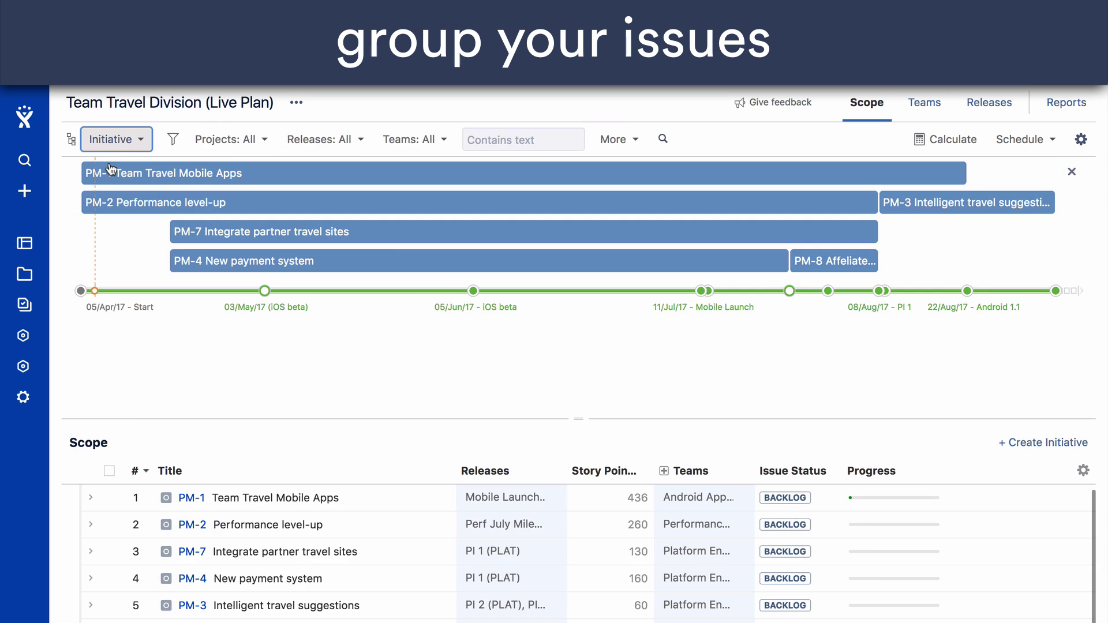
left_click(91, 499)
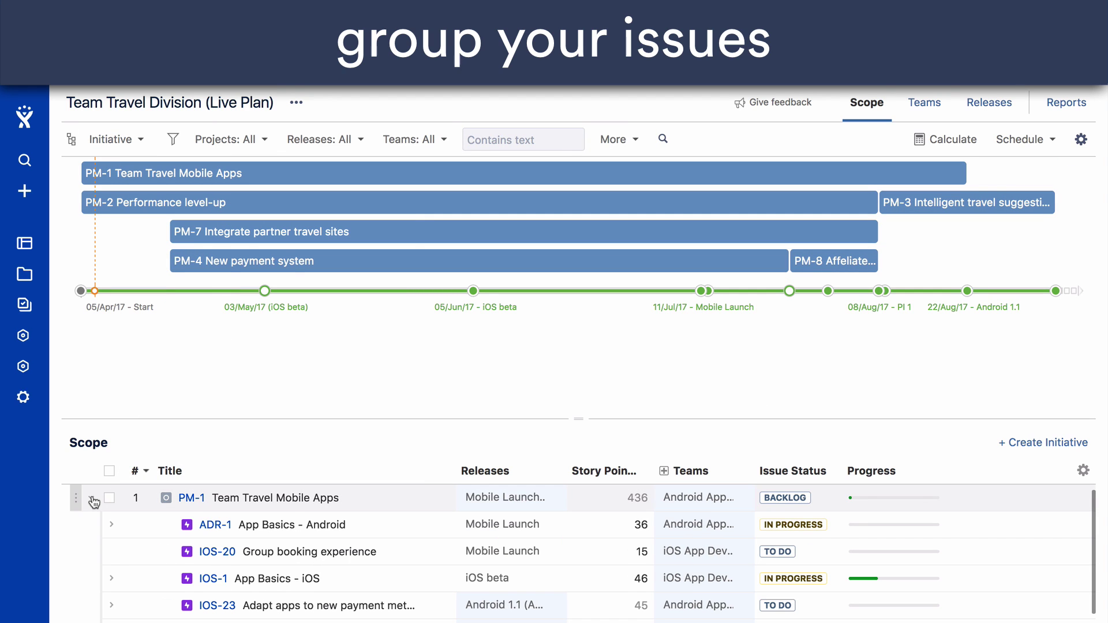
left_click(112, 578)
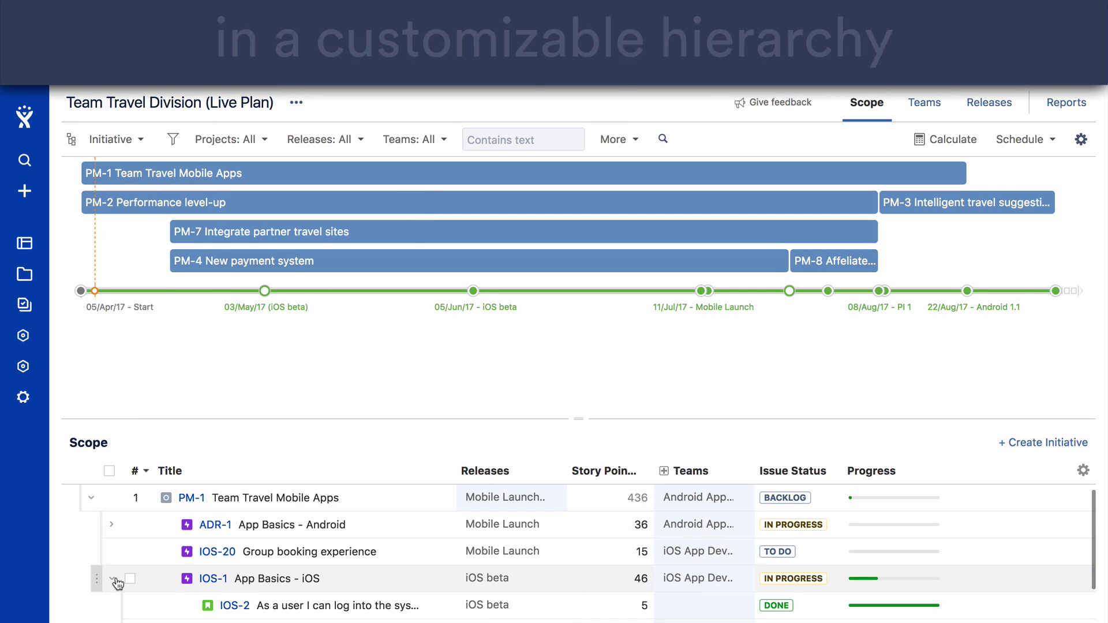
mouse_move(916, 492)
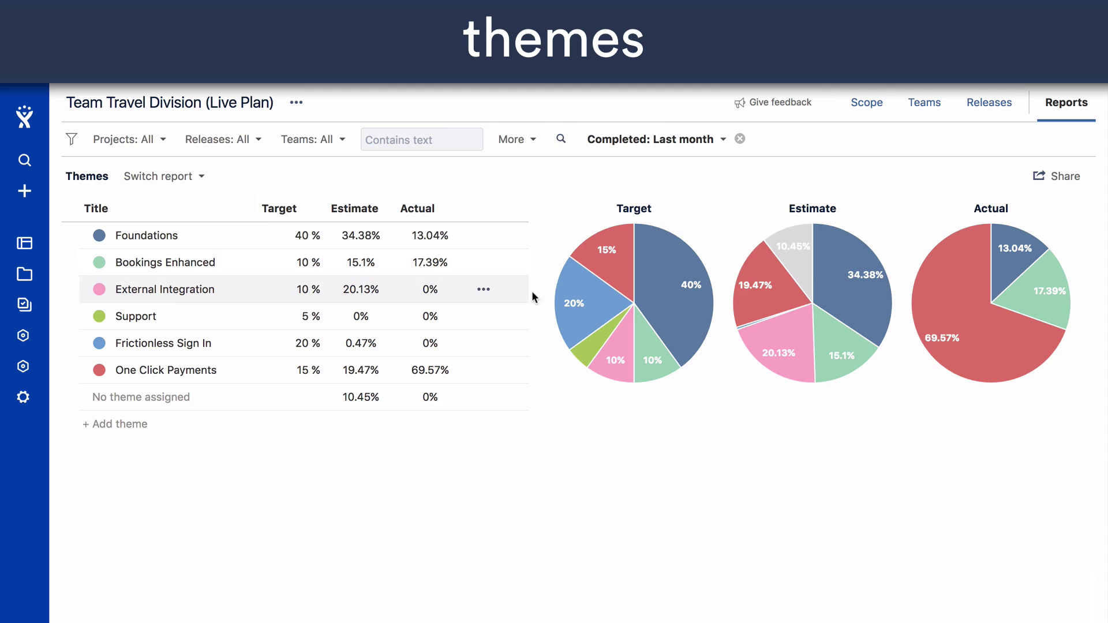
View the Releases report with cross-project, Platform Engineering and iOS App Development groups collapsed.
left_click(183, 186)
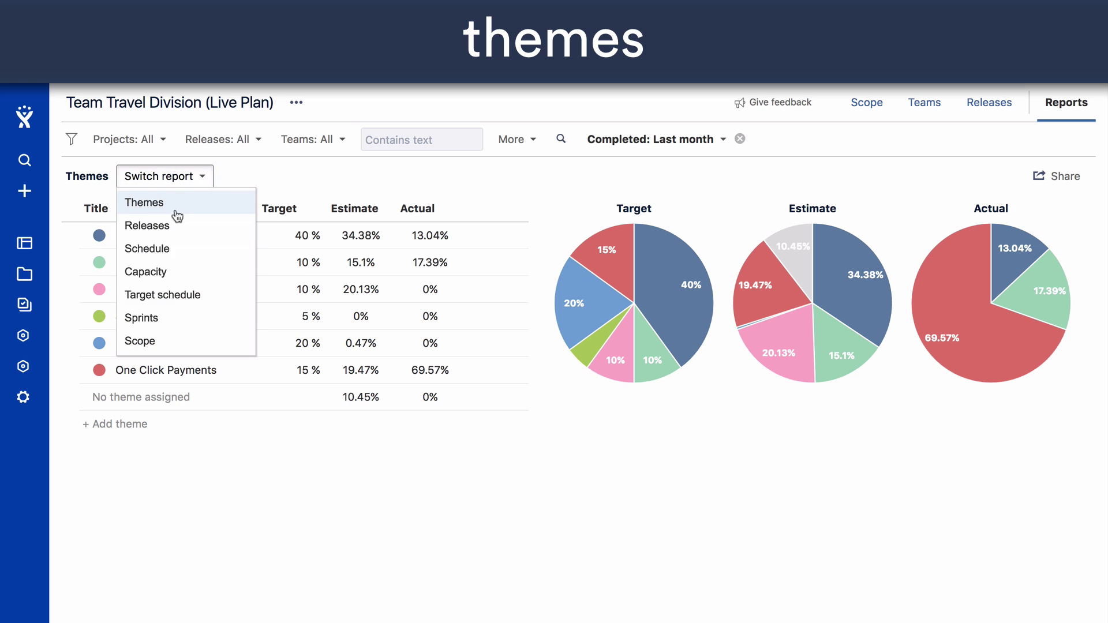
left_click(173, 226)
left_click(85, 229)
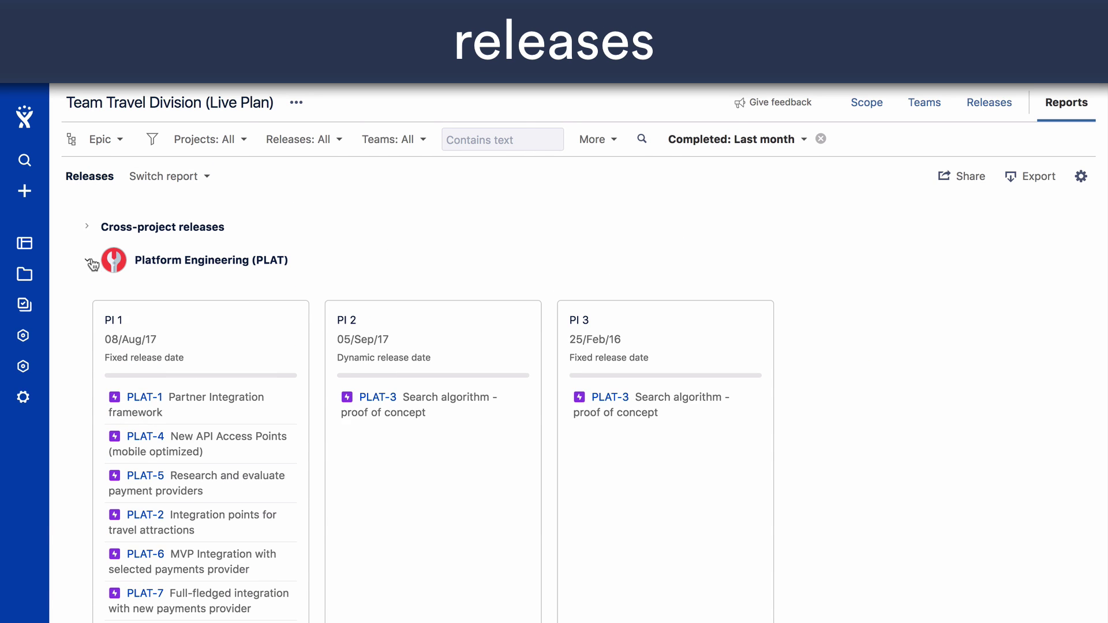
left_click(87, 260)
left_click(87, 329)
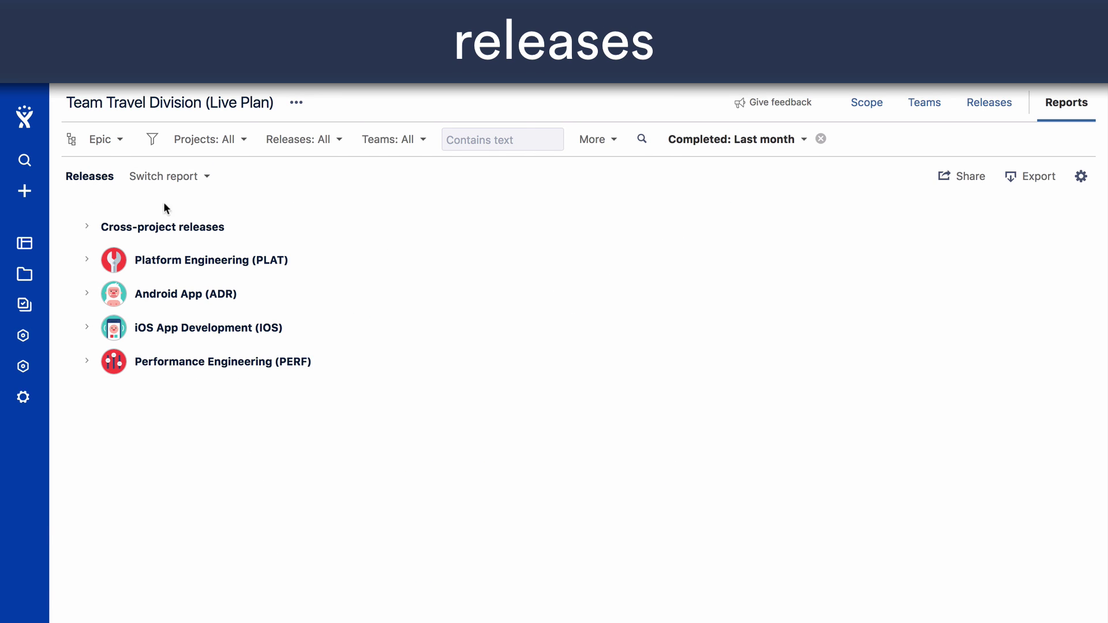
Look through the Schedule, Capacity and Target schedule reports.
left_click(173, 177)
left_click(178, 249)
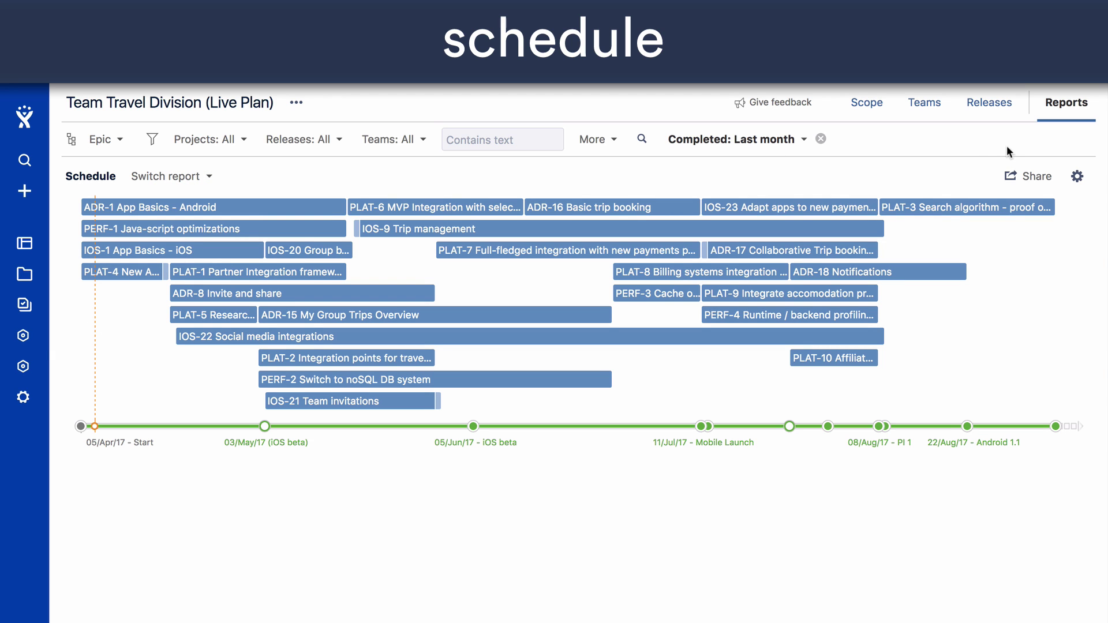
left_click(1074, 177)
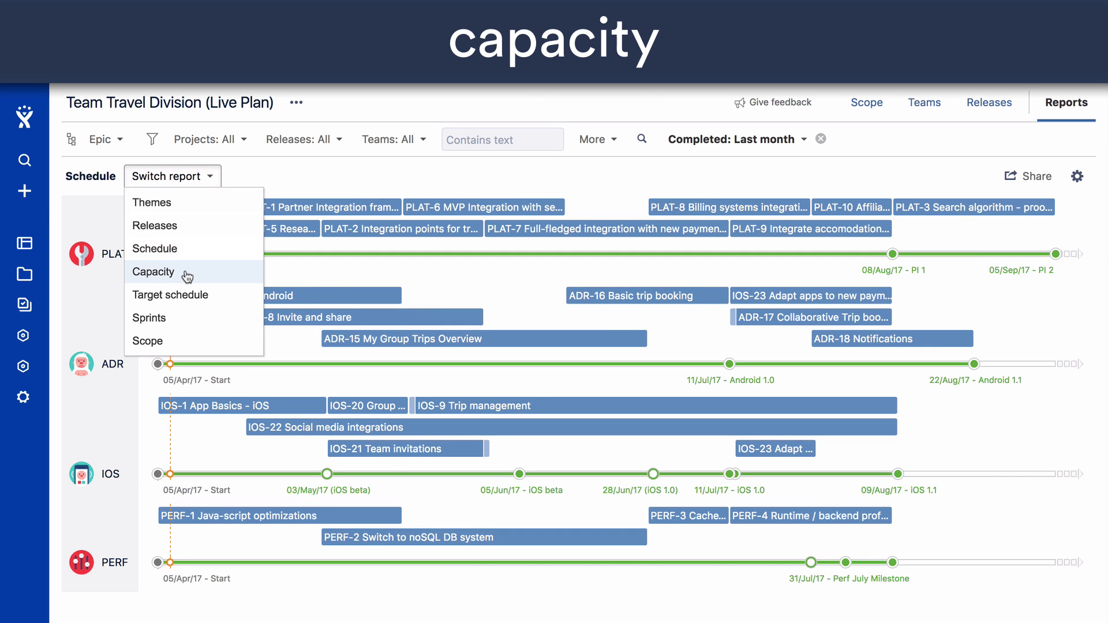
left_click(187, 275)
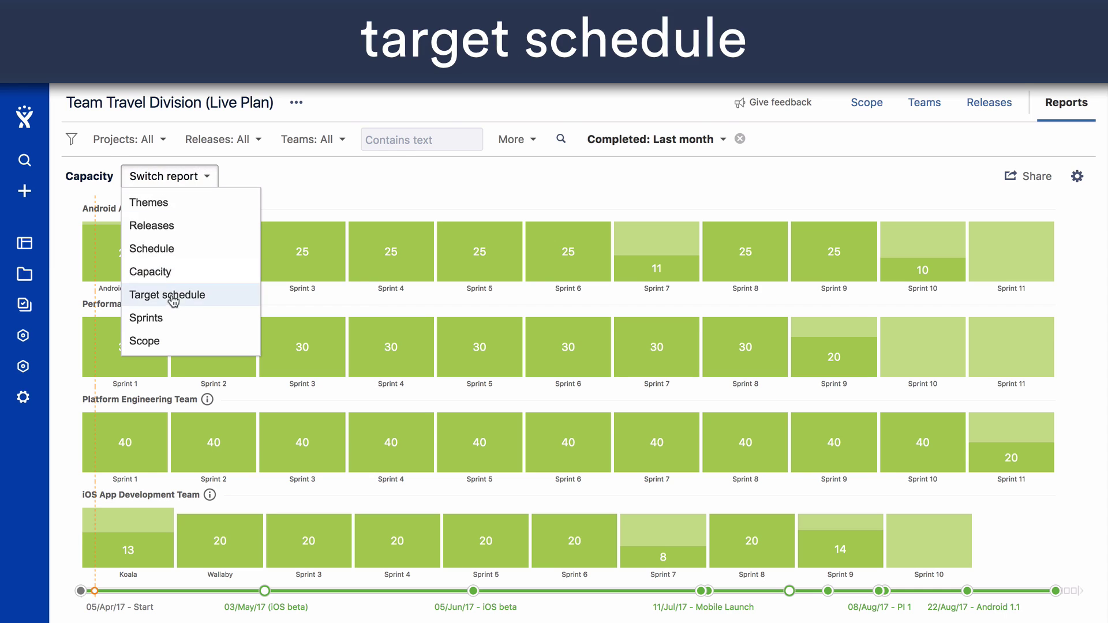
left_click(172, 297)
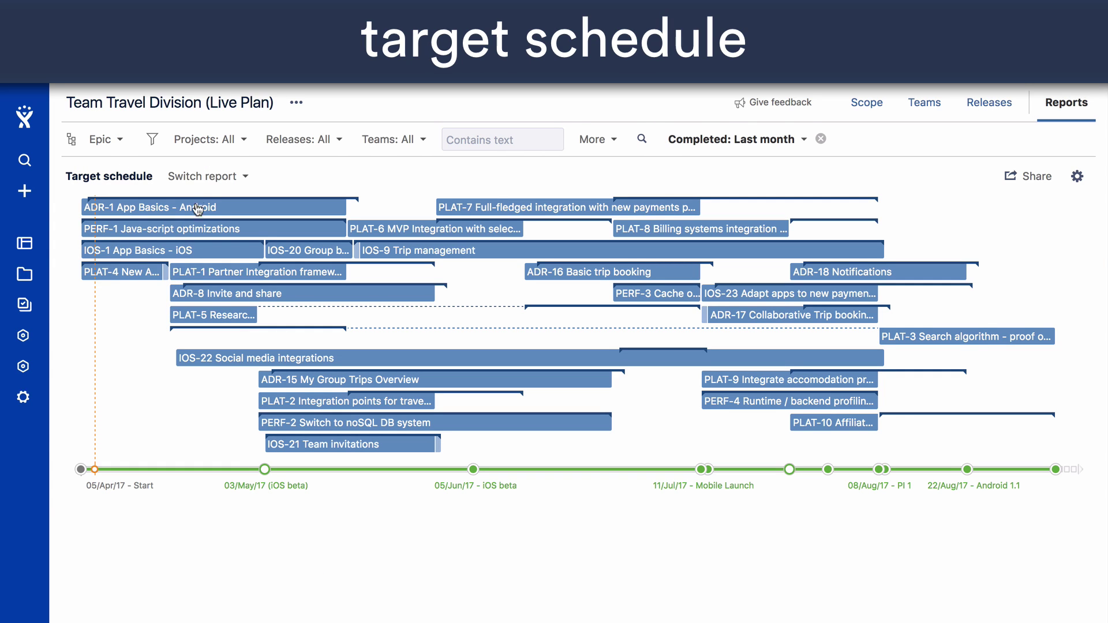
Browse the Sprints report, then view the Scope report.
left_click(217, 177)
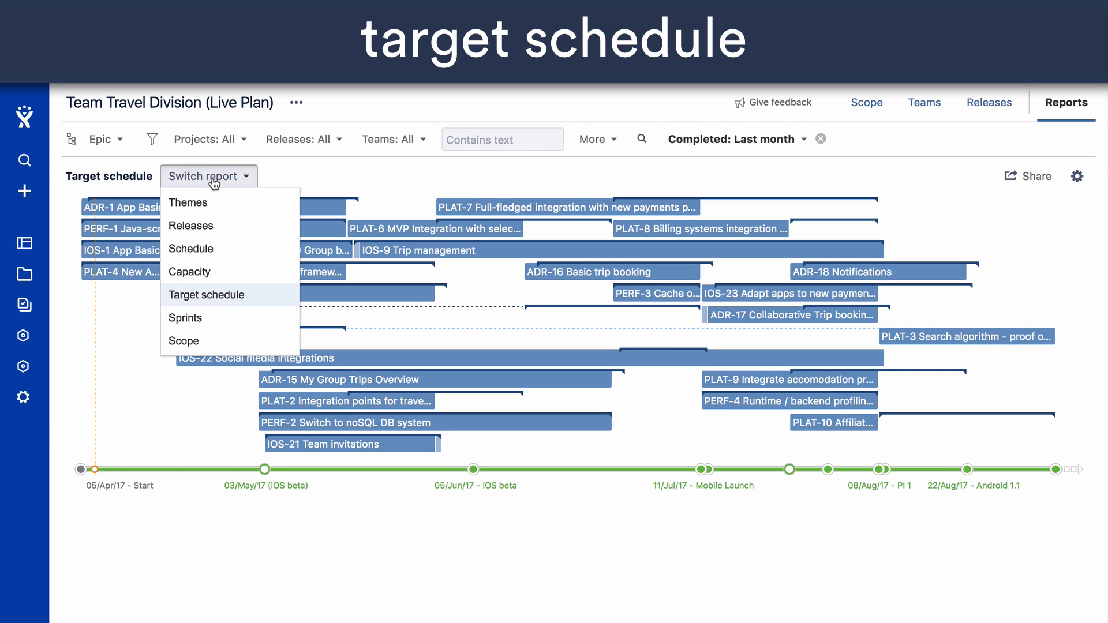
left_click(226, 328)
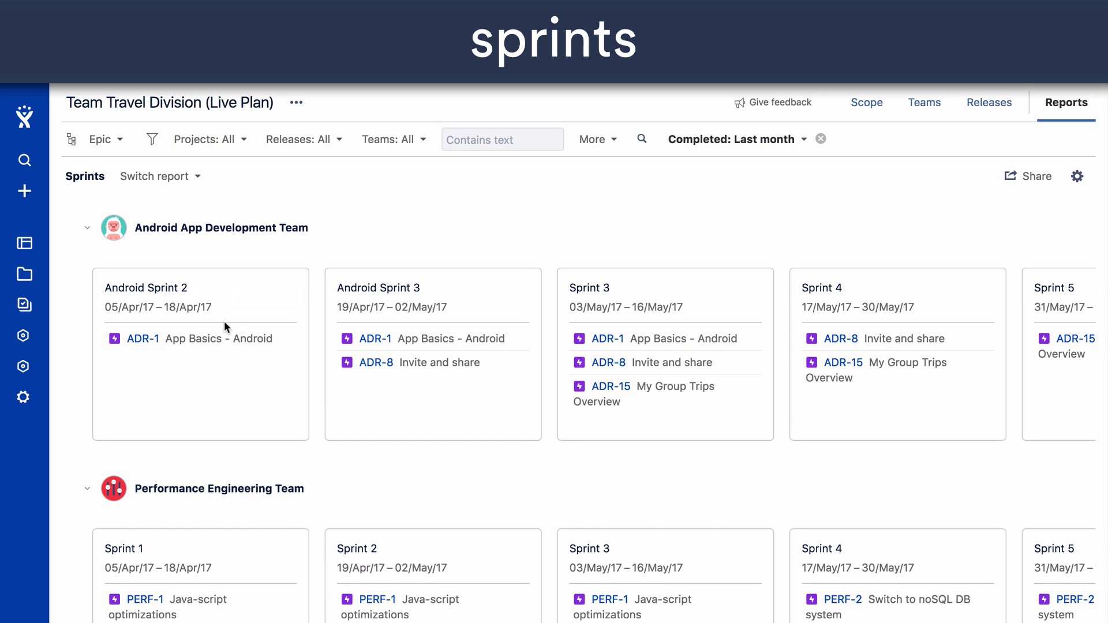
scroll(224, 326, "right", 5)
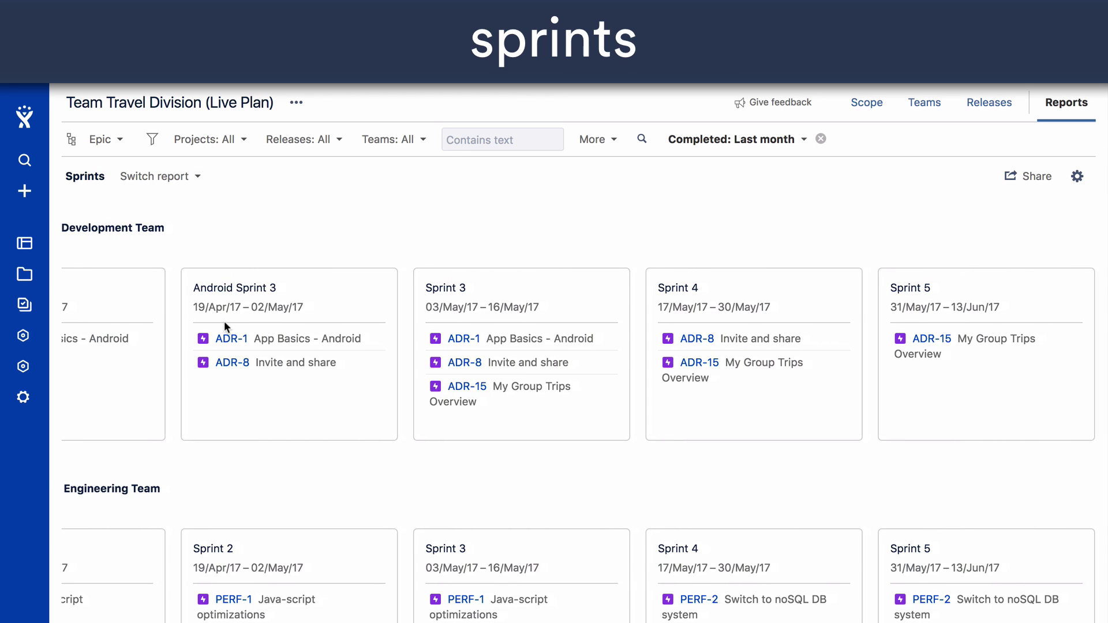
scroll(224, 326, "down", 4)
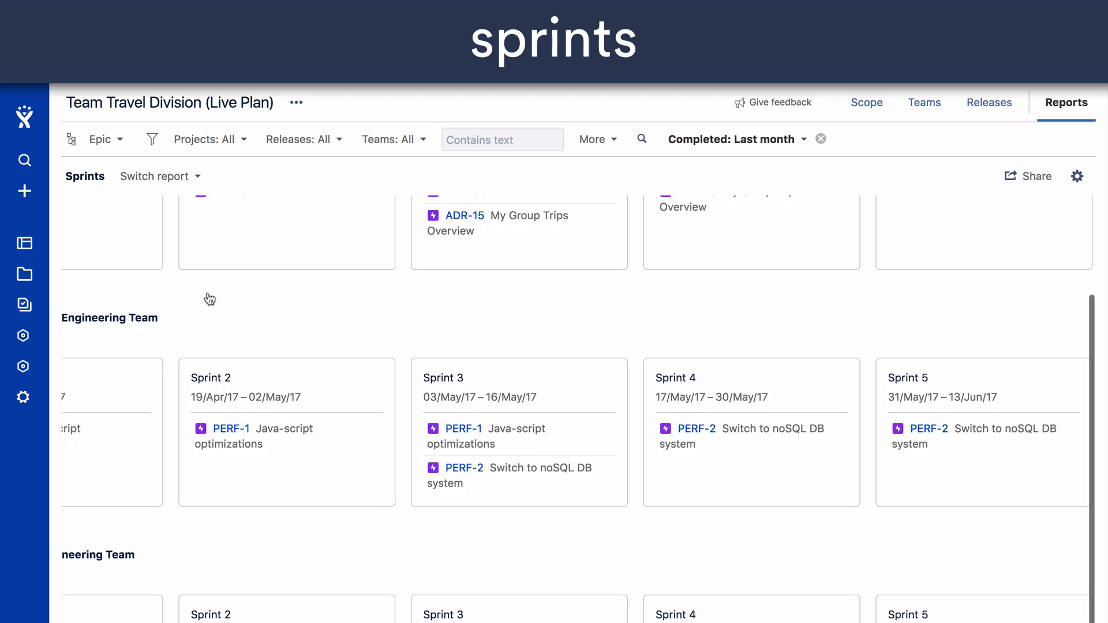
left_click(157, 178)
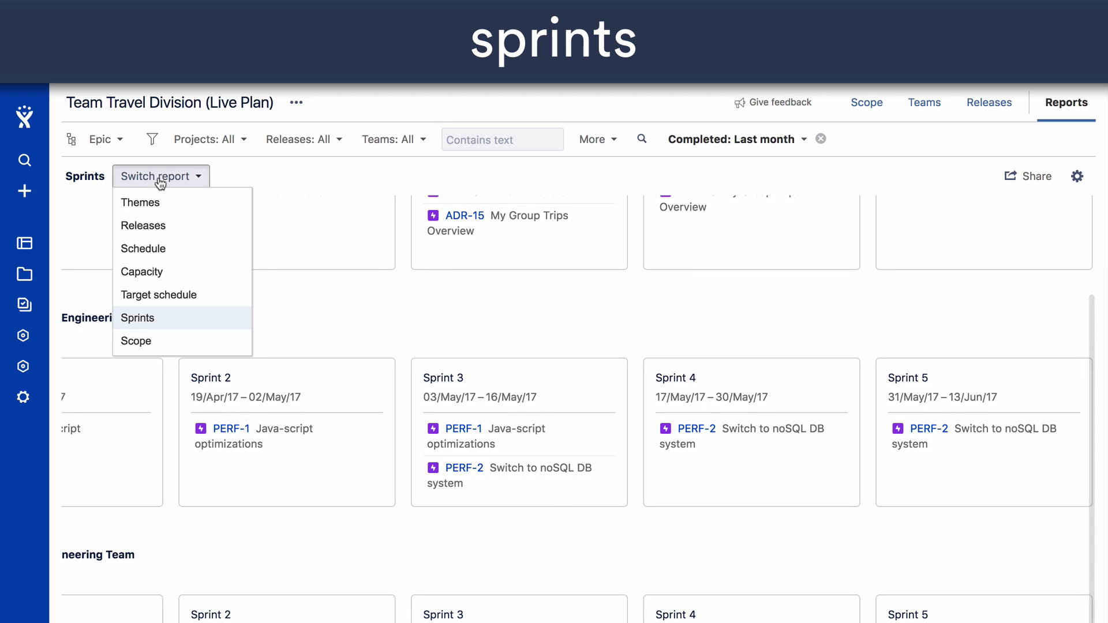
left_click(191, 342)
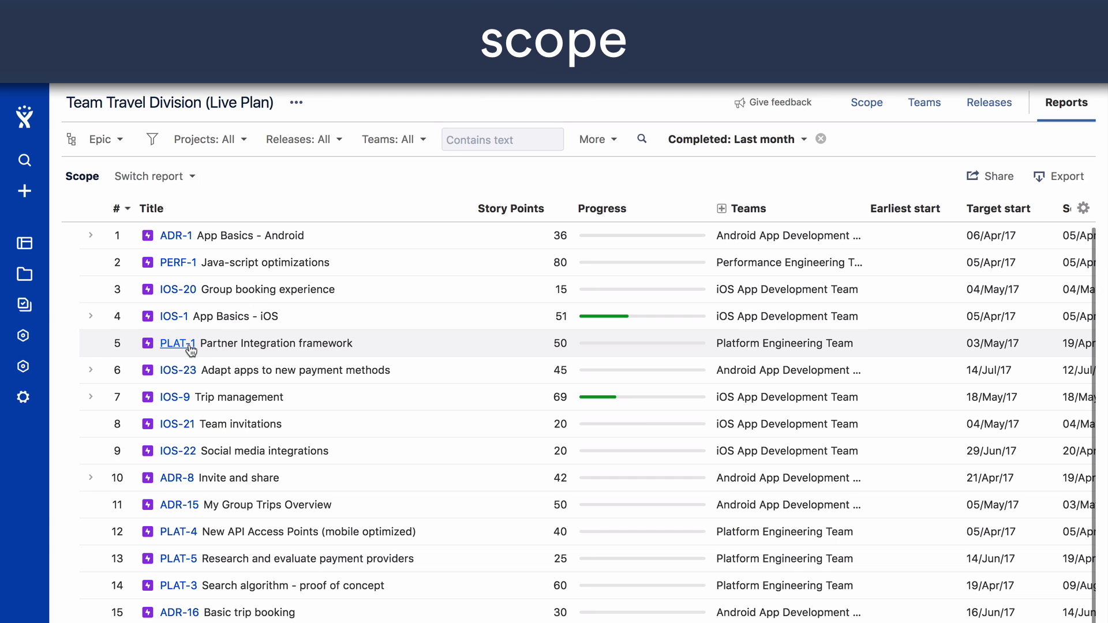
Return to the Schedule report and bring up its embed code for sharing.
left_click(151, 176)
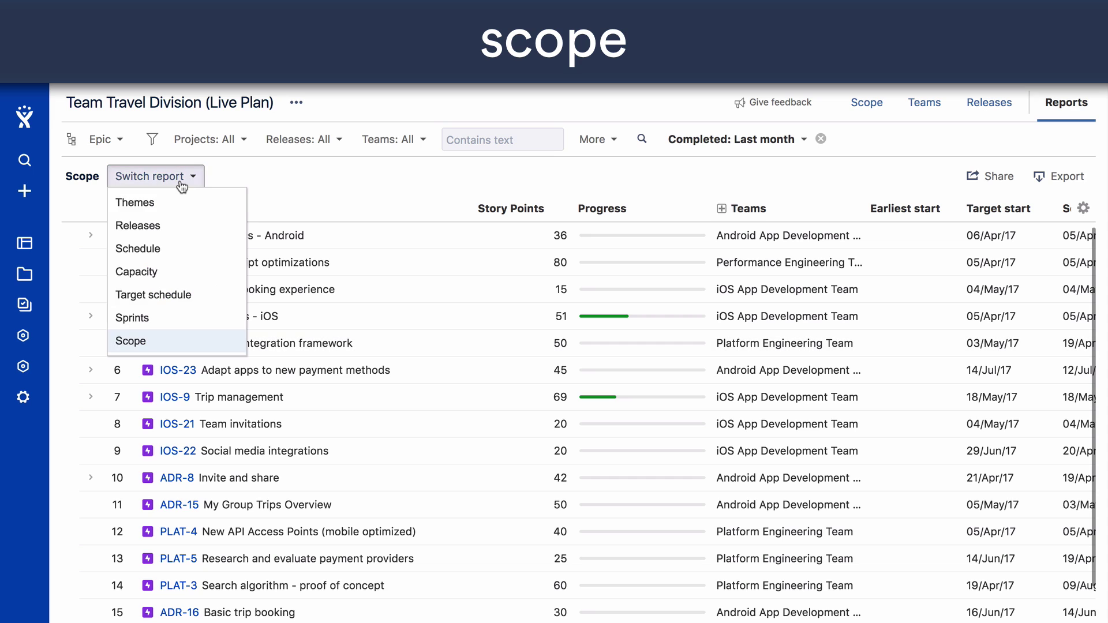
left_click(180, 248)
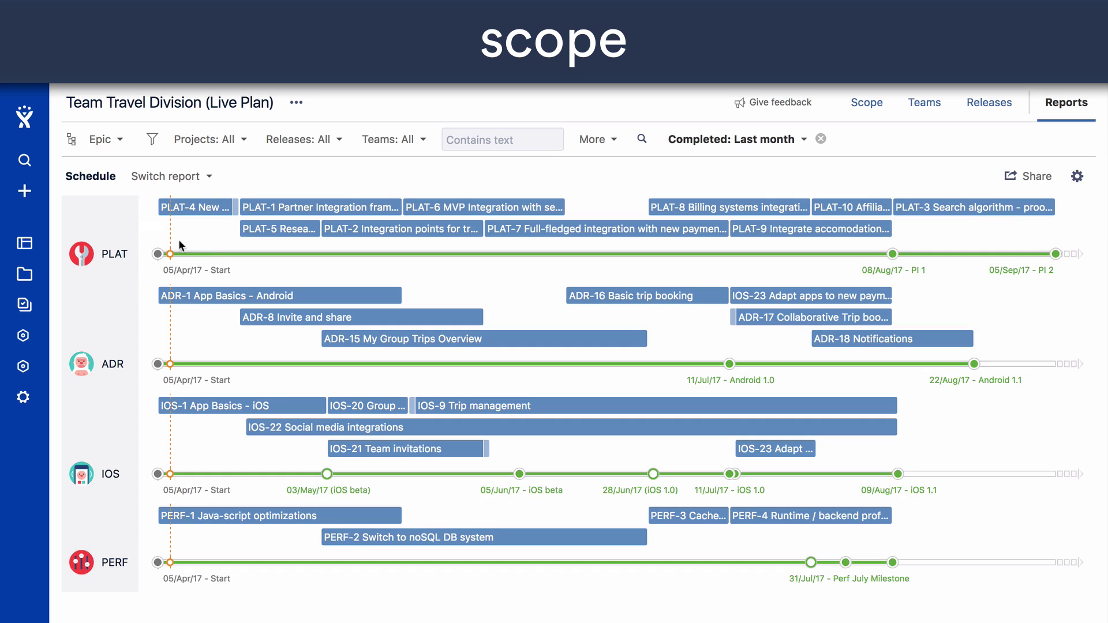
left_click(1033, 175)
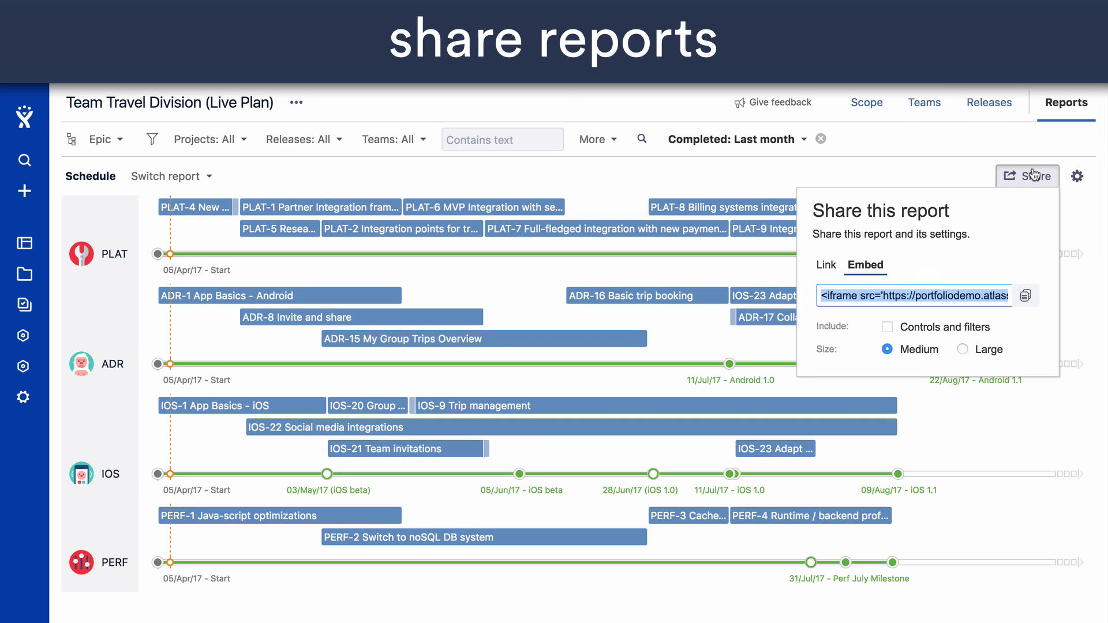